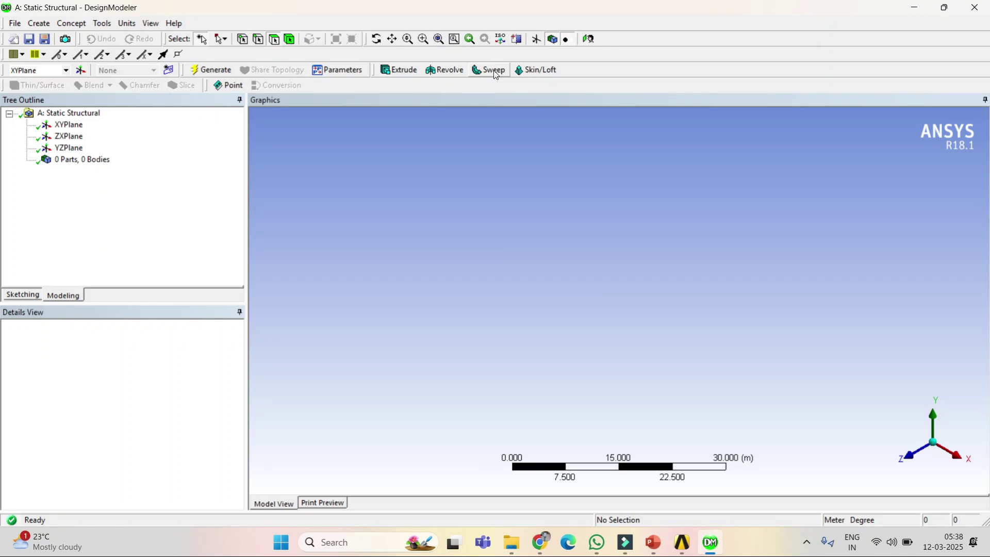
Sketch a five-sided polygon on the XY plane, centred on the origin with a horizontal lower edge about 14 m long.
click(70, 127)
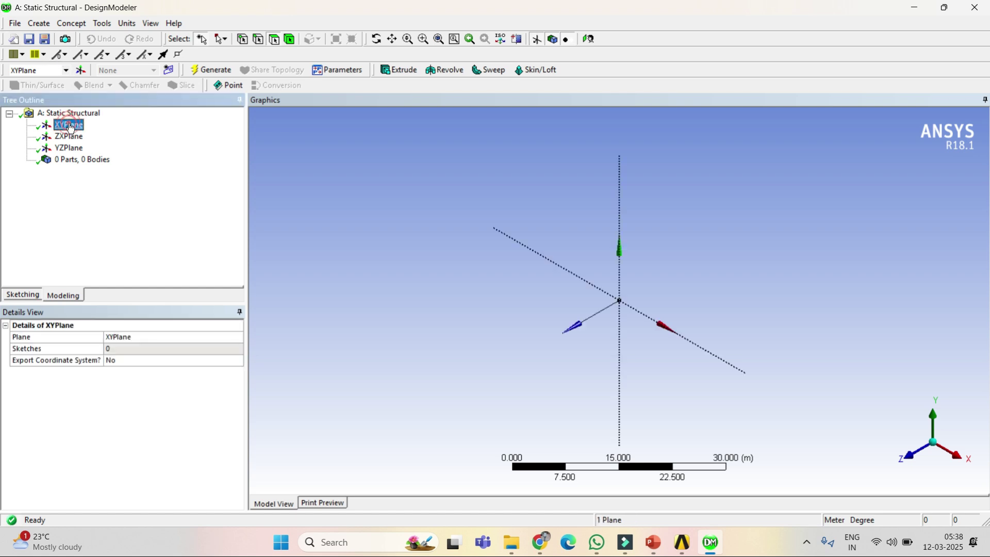
click(24, 296)
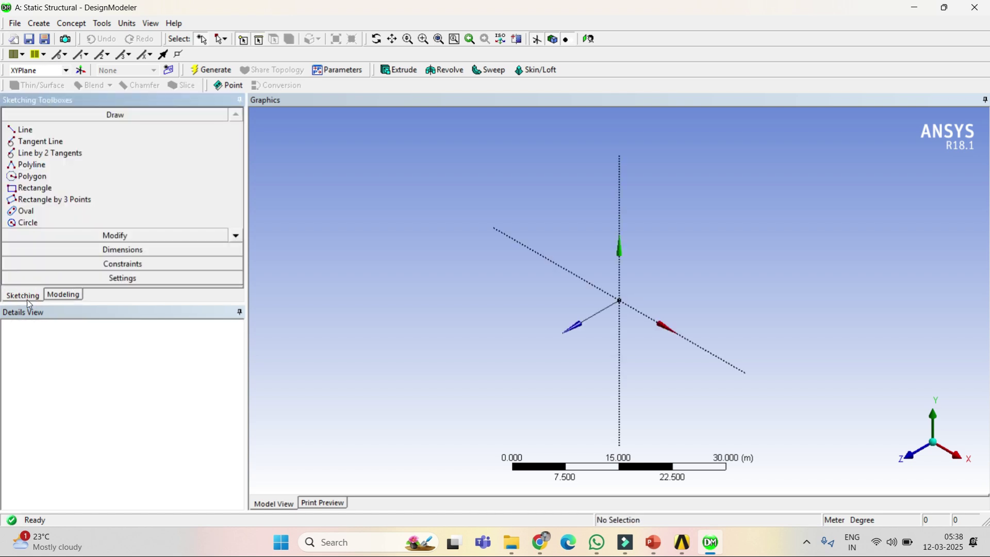
click(237, 236)
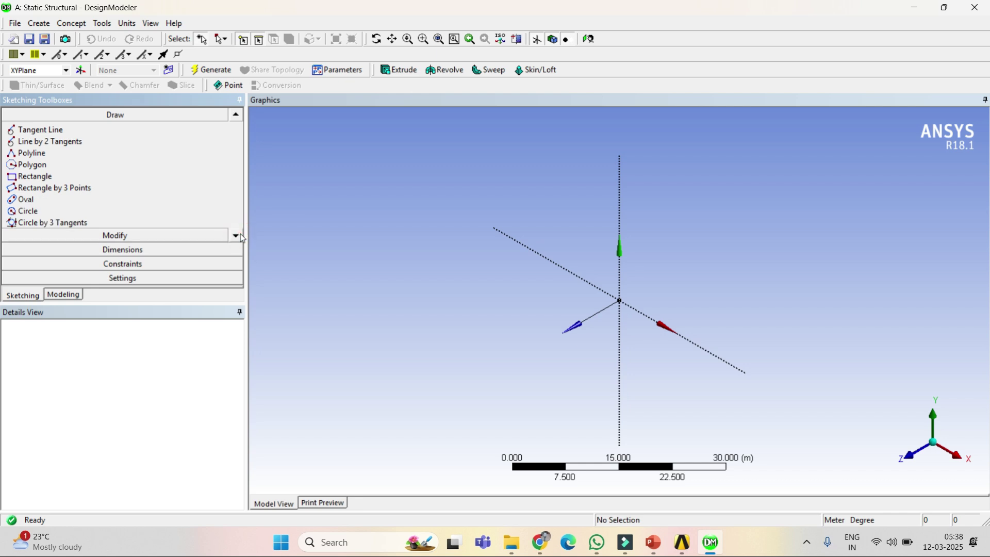
click(47, 166)
double_click(216, 165)
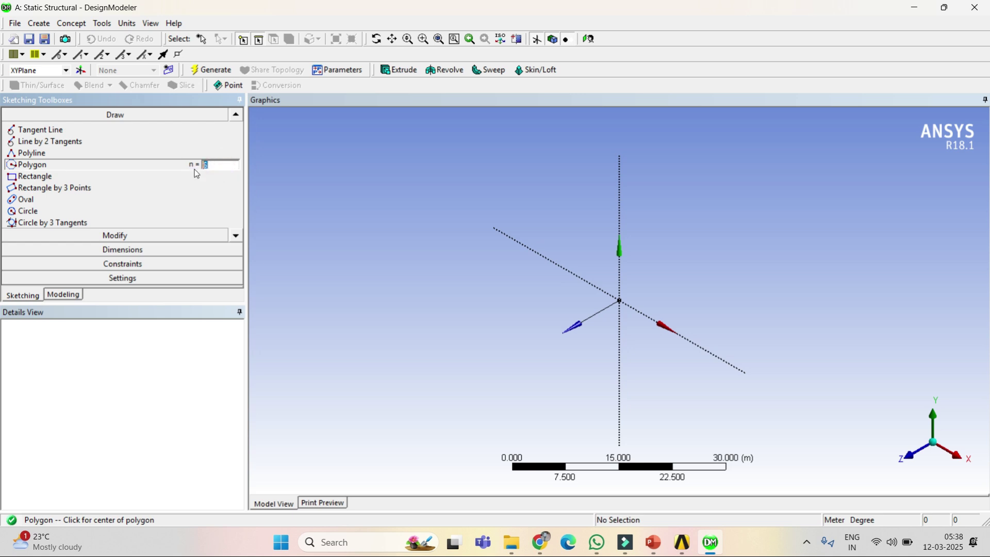
text(5)
click(590, 40)
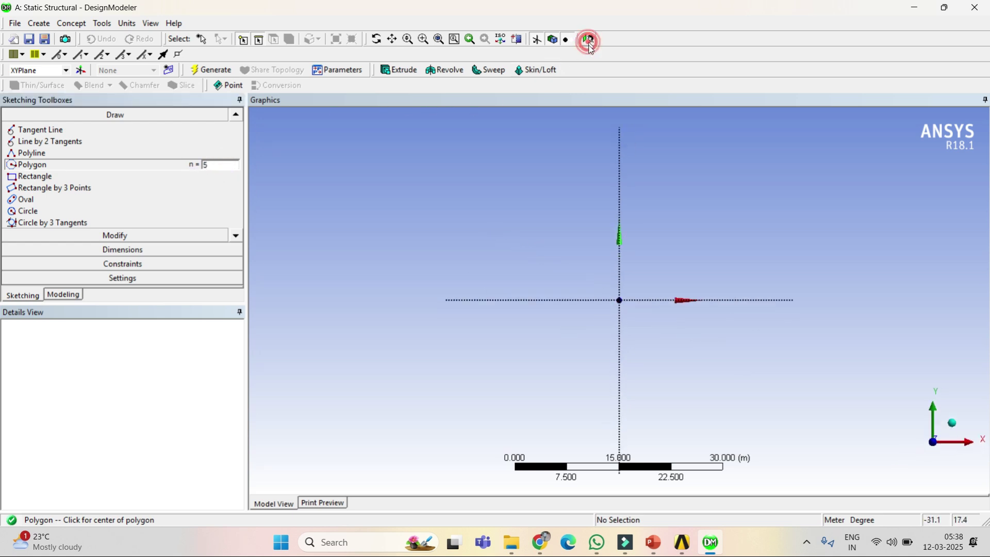
click(620, 299)
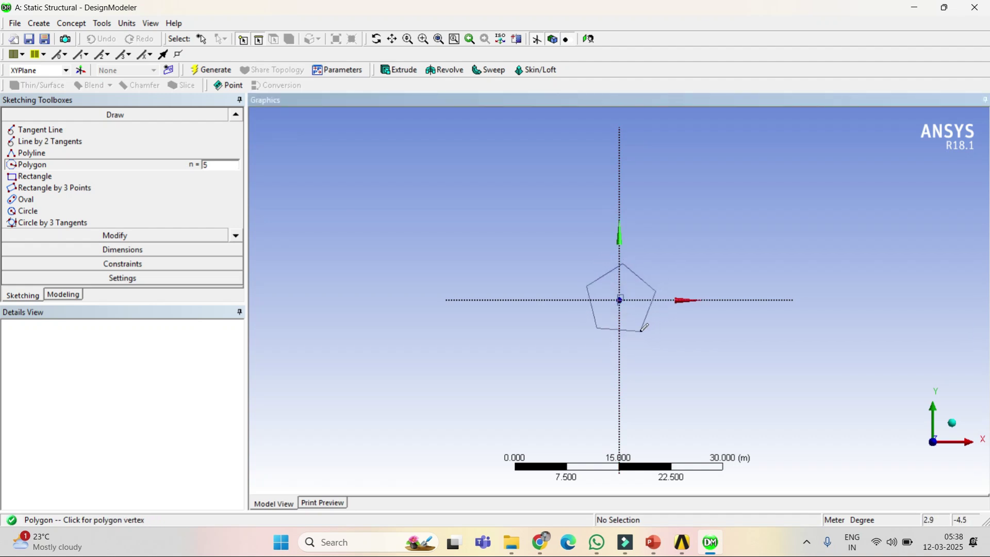
click(670, 366)
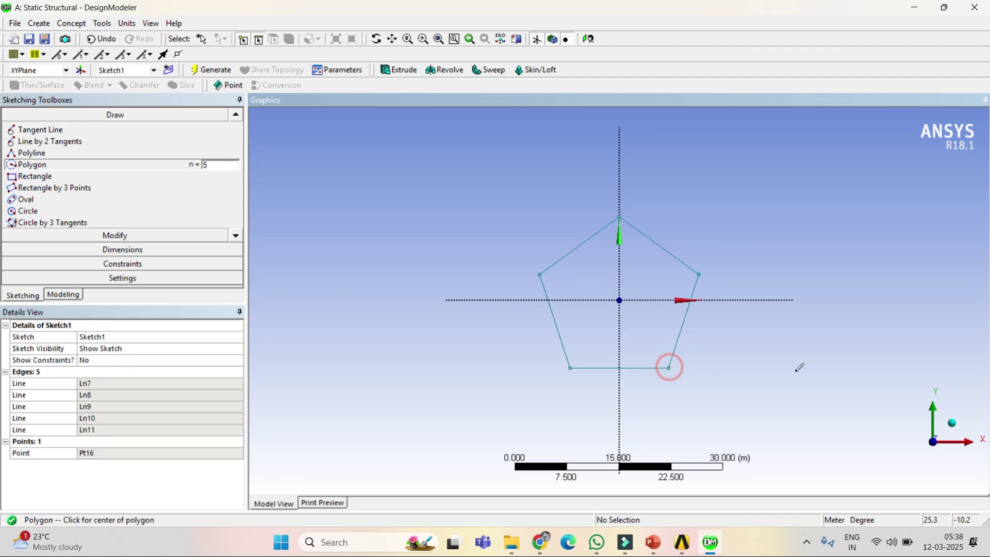
Dimension the pentagon's lower horizontal edge and set its length to 10 m.
click(160, 251)
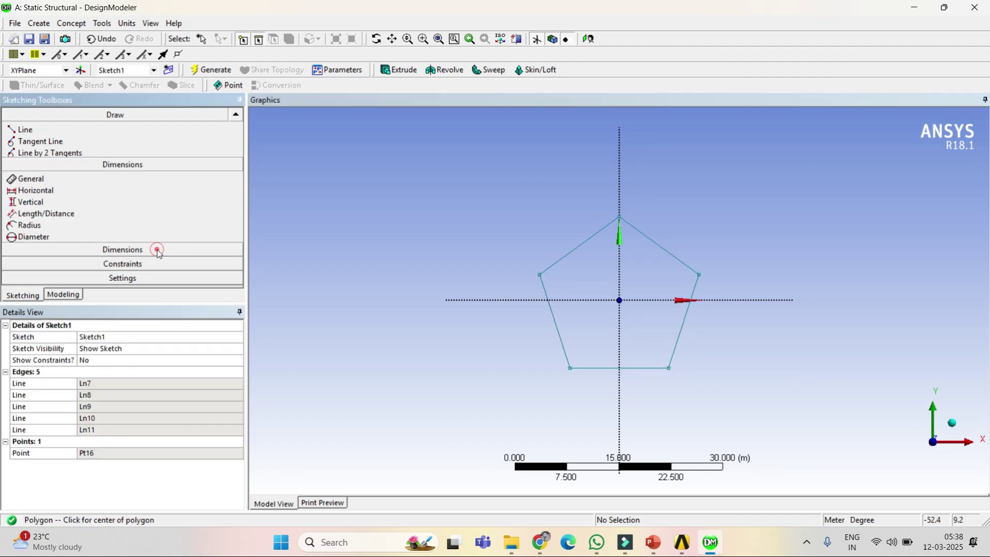
click(624, 369)
click(641, 399)
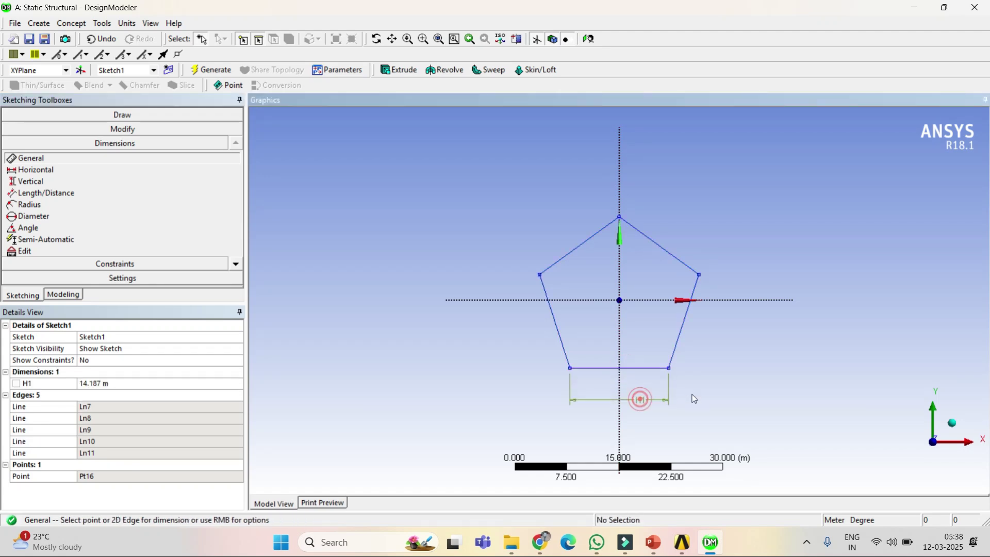
click(155, 384)
text(10)
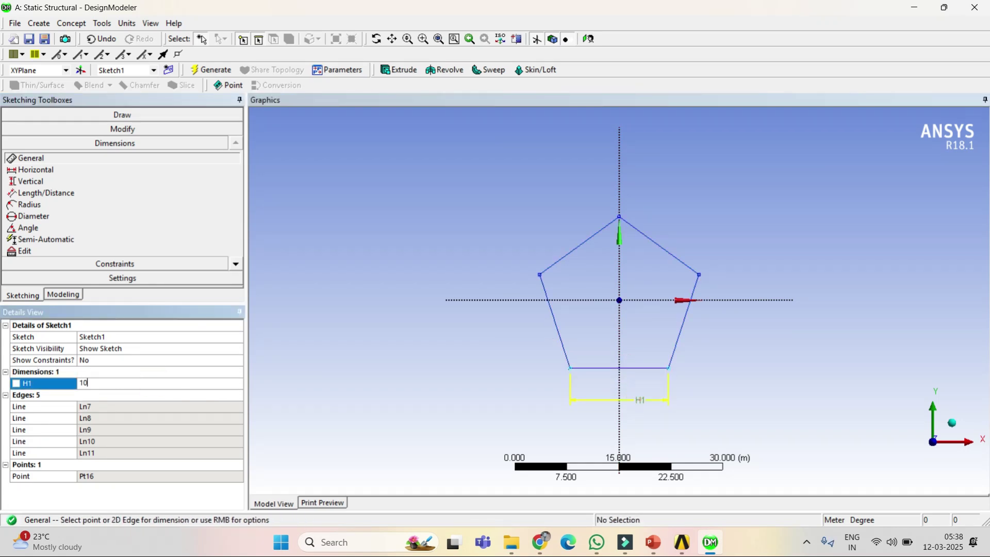
key(Return)
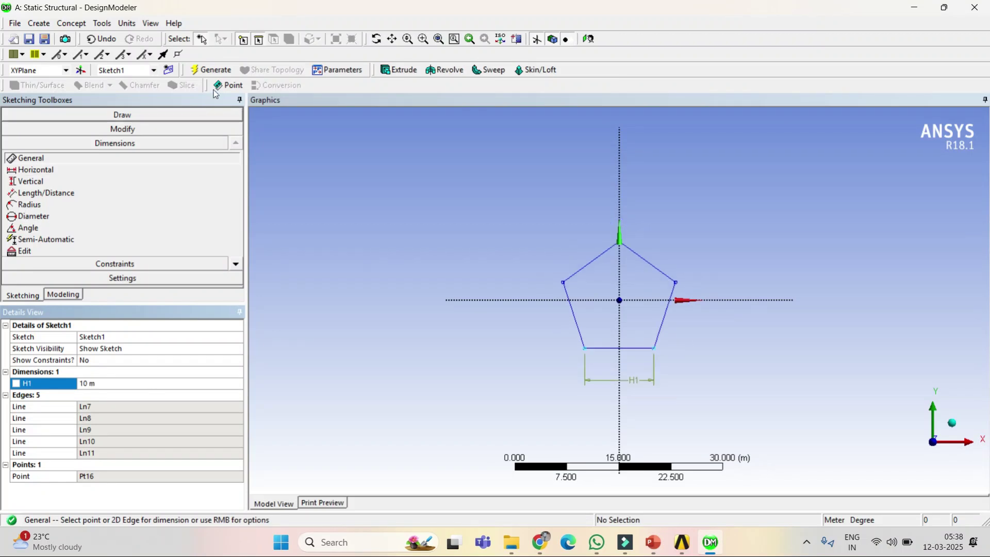
click(225, 72)
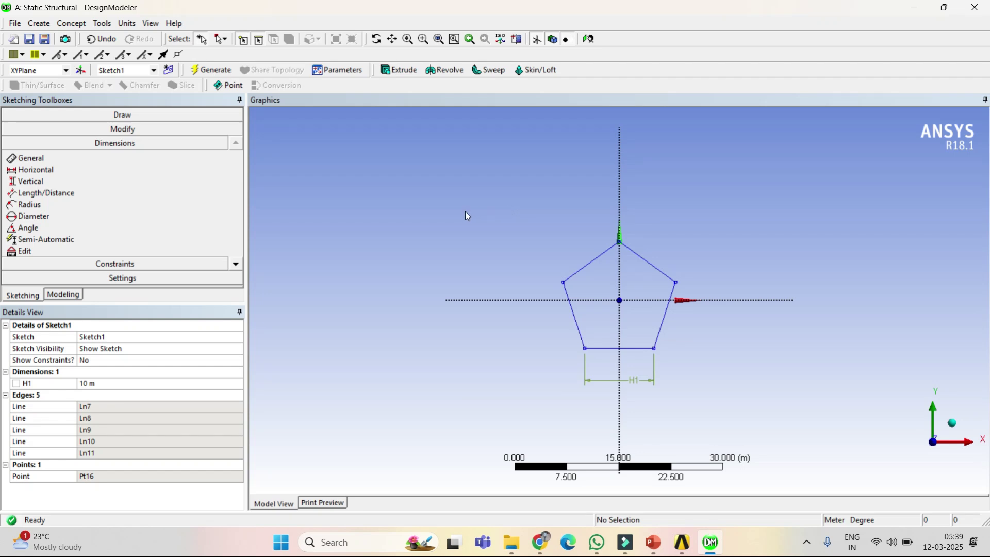
Sketch an open, flexible S-shaped spline on the YZ plane, starting at the origin and extending away from the pentagon.
click(64, 296)
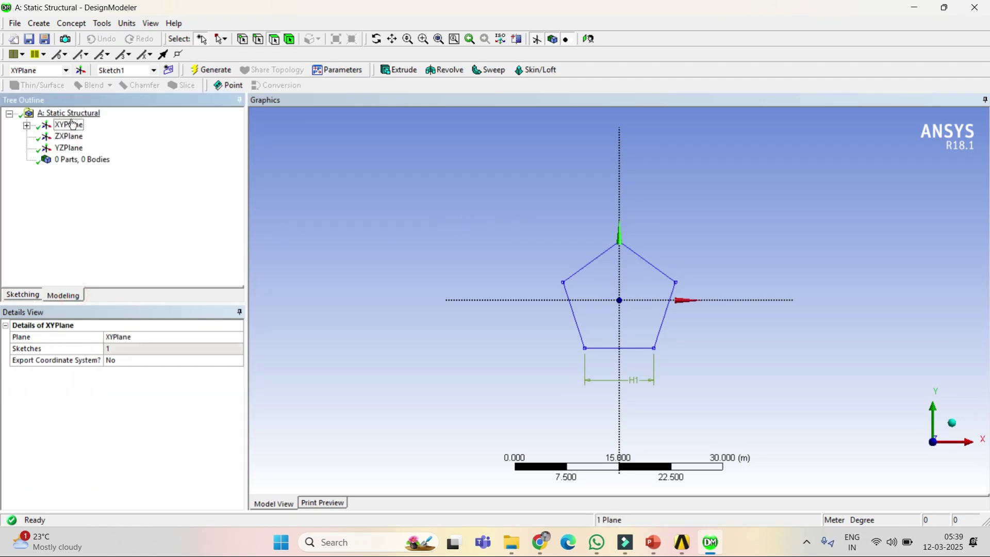
click(26, 125)
click(85, 138)
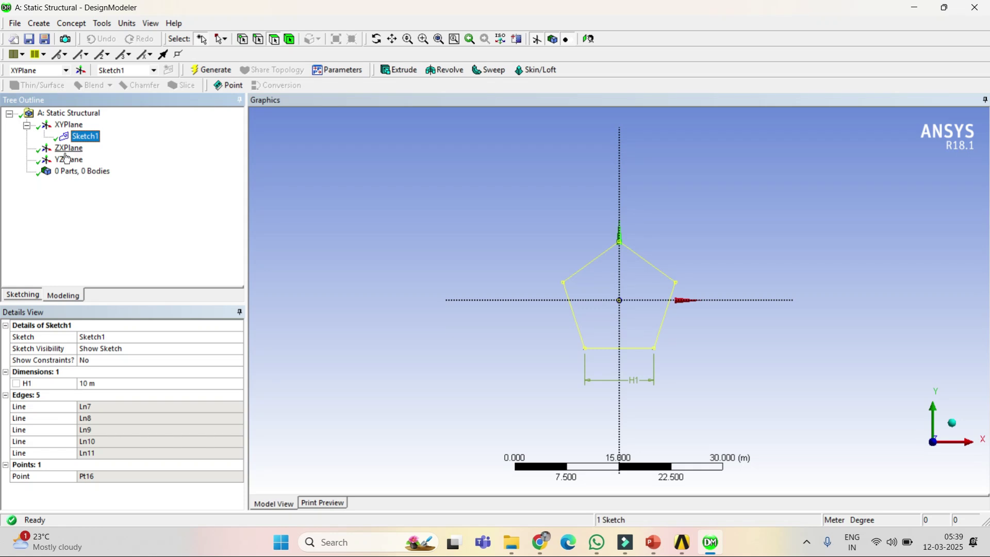
click(64, 161)
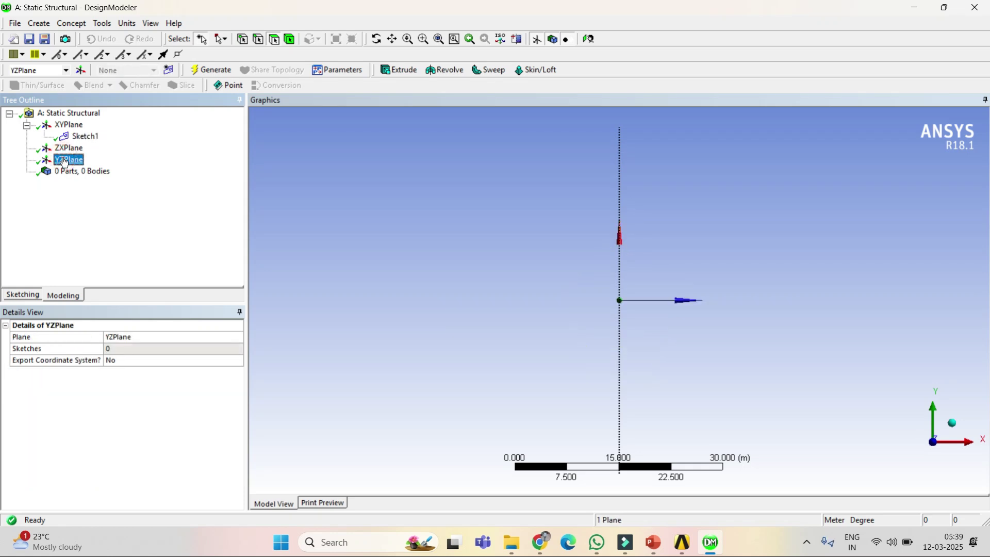
click(94, 139)
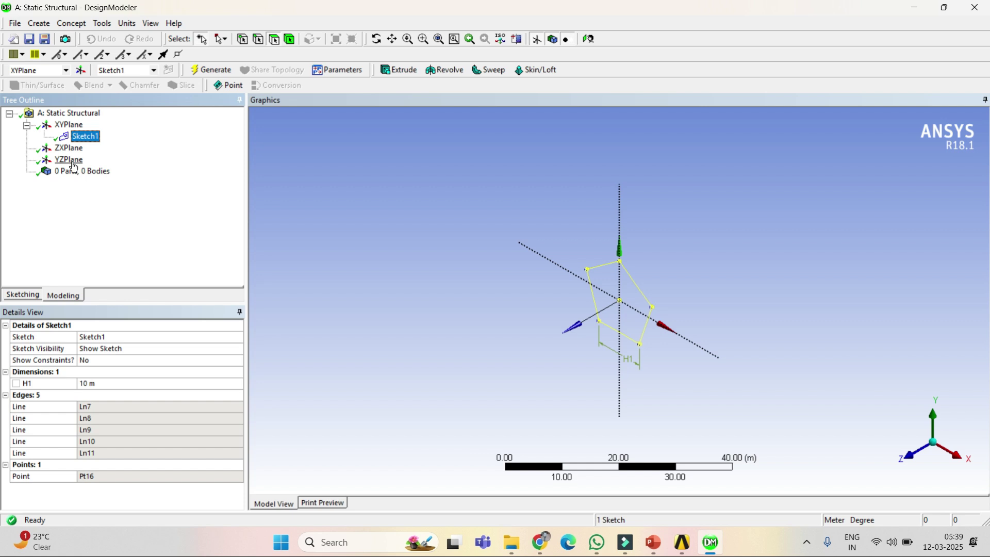
click(72, 161)
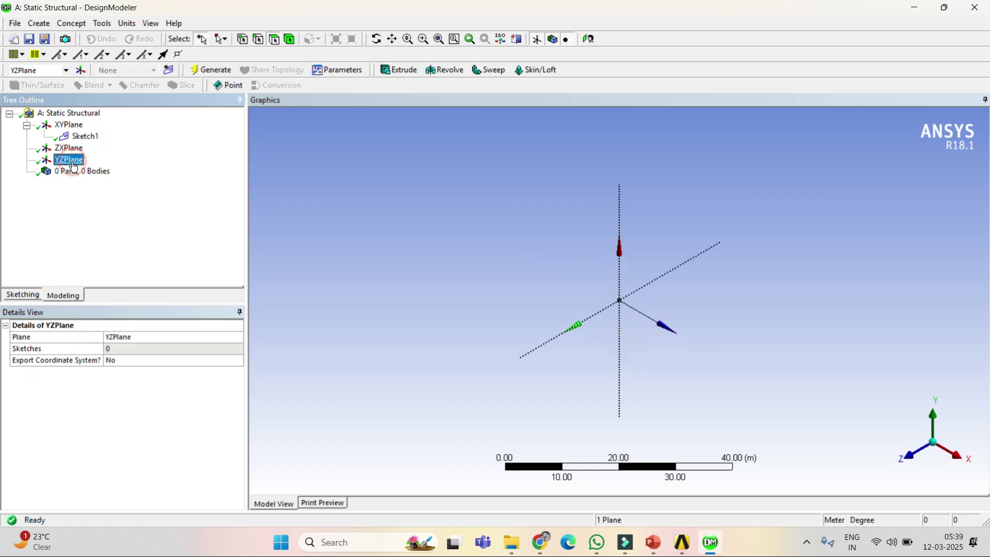
click(19, 296)
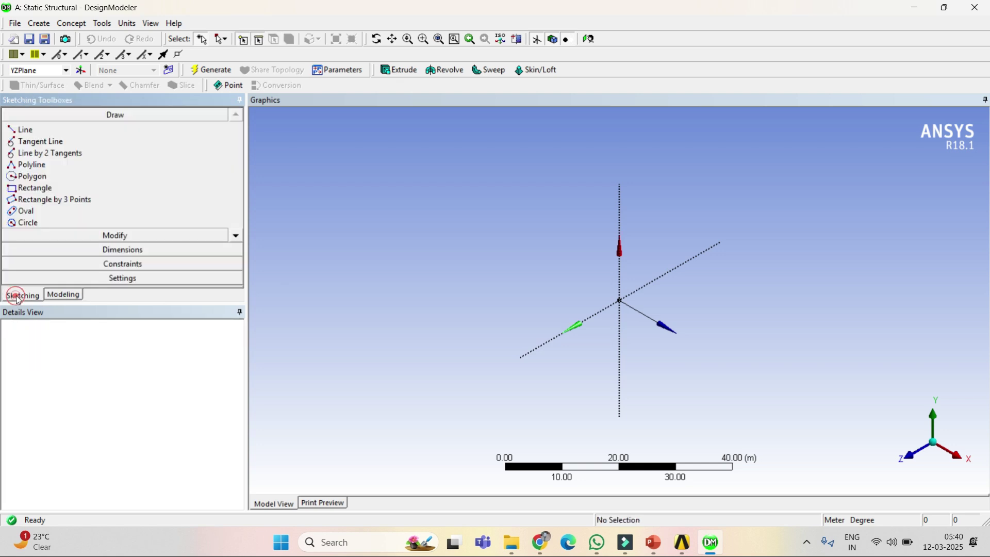
click(236, 237)
click(236, 237)
click(236, 237)
click(236, 237)
click(27, 223)
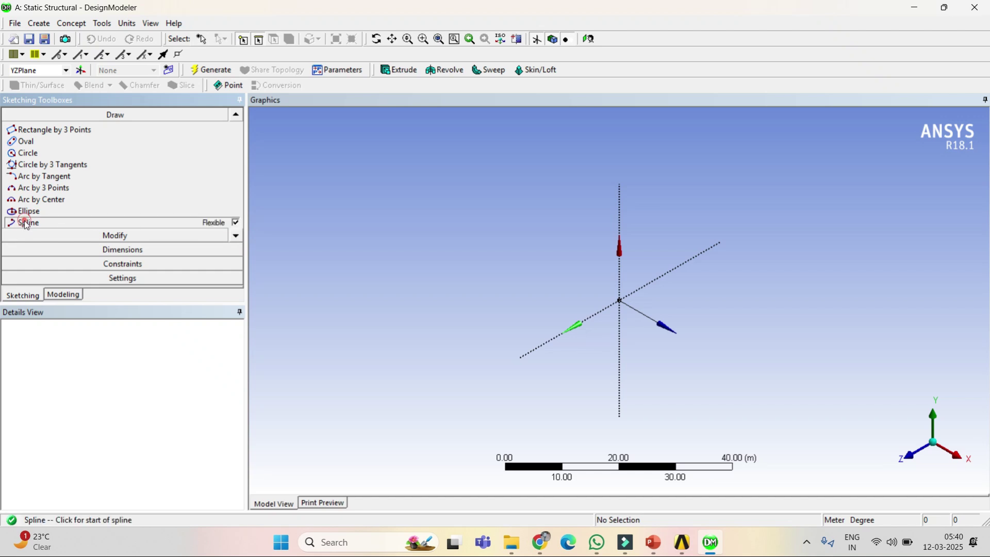
click(620, 300)
click(736, 237)
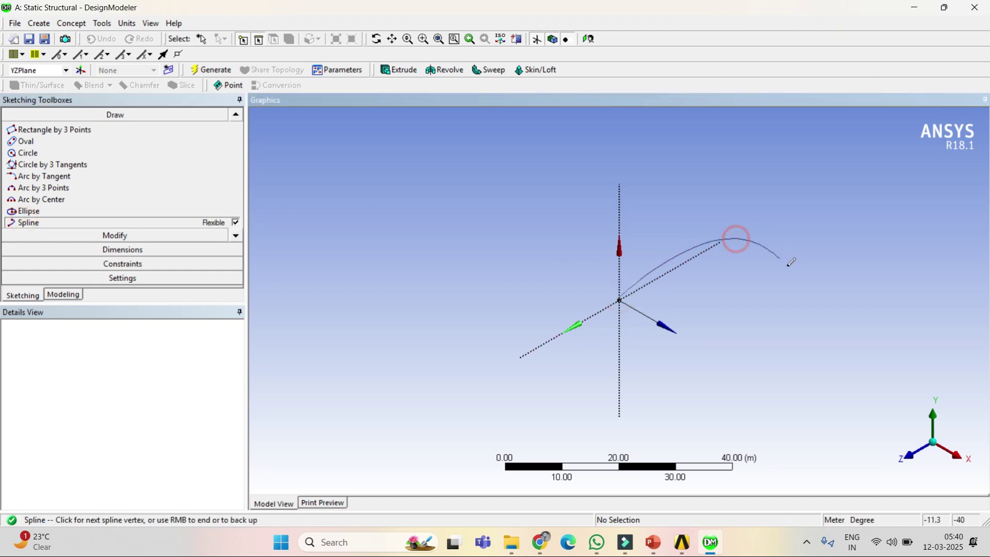
right_click(974, 255)
click(957, 258)
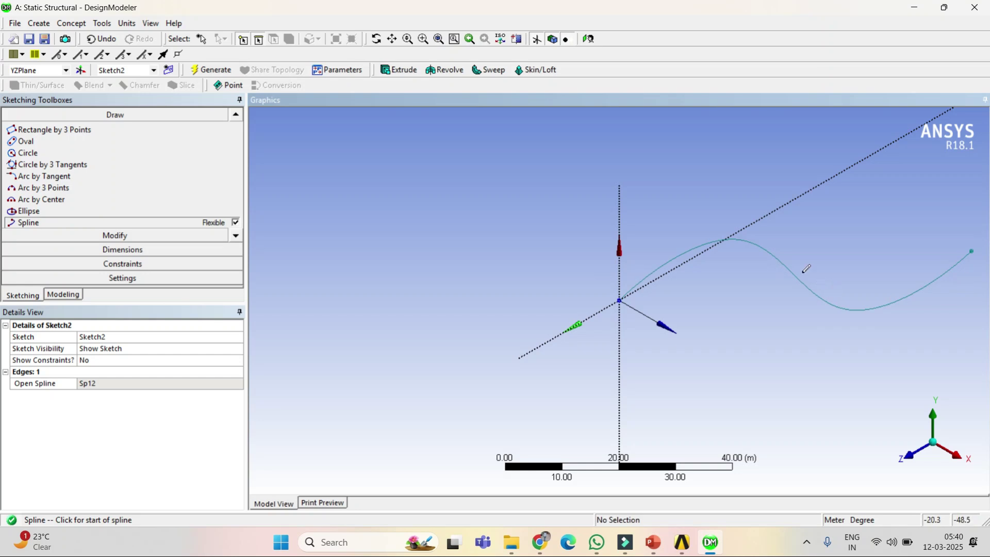
Generate a sweep with the pentagon Sketch1 as profile and the spline Sketch2 as path.
click(71, 296)
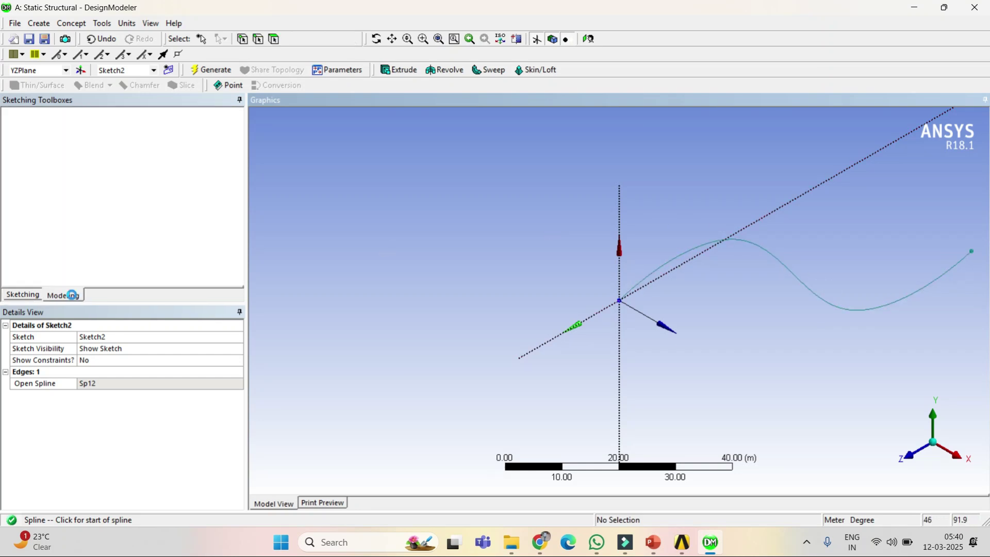
click(490, 70)
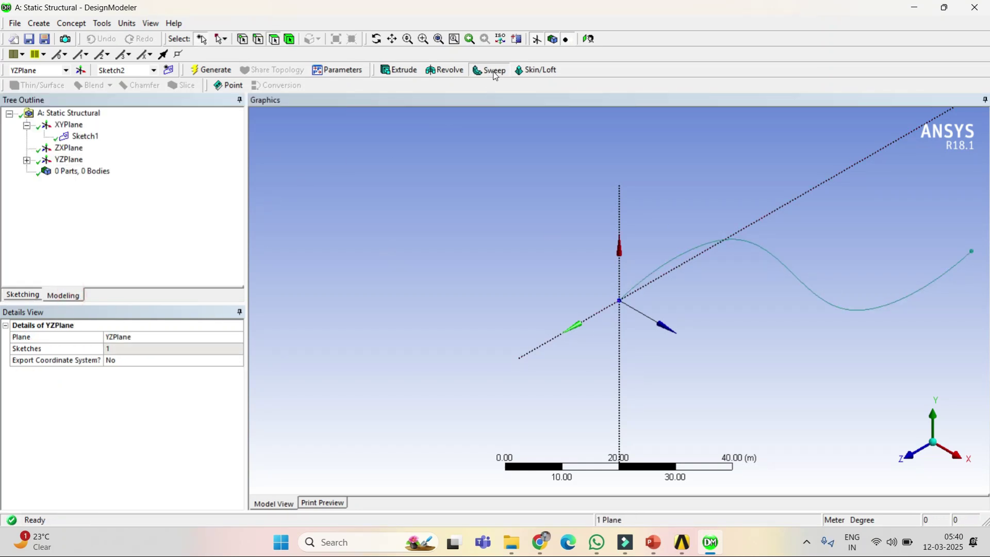
click(85, 136)
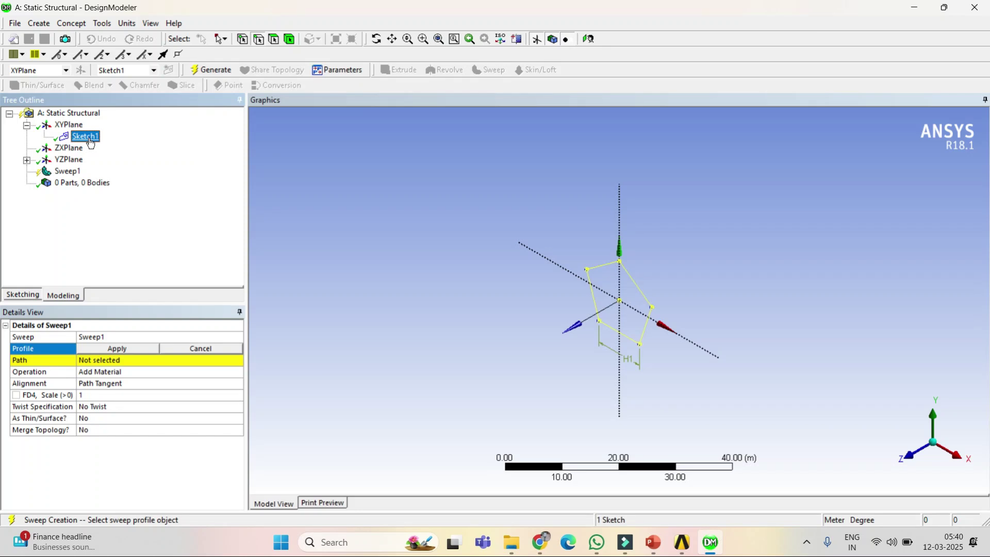
click(108, 349)
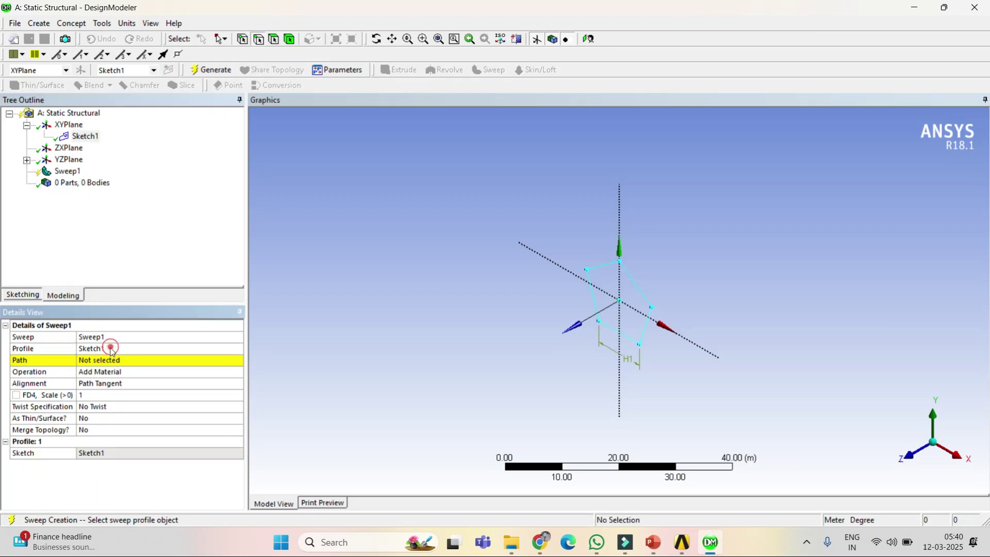
click(96, 360)
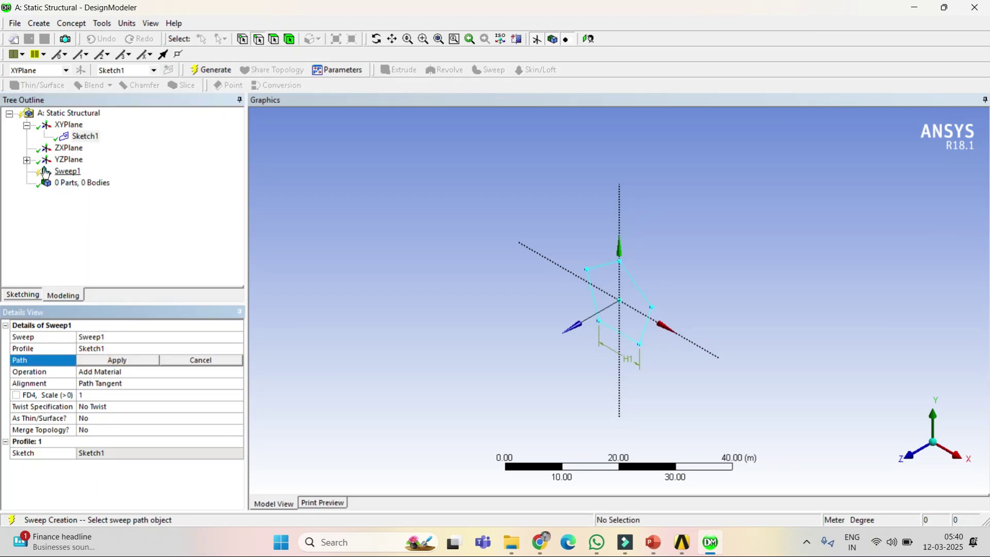
click(27, 161)
click(85, 171)
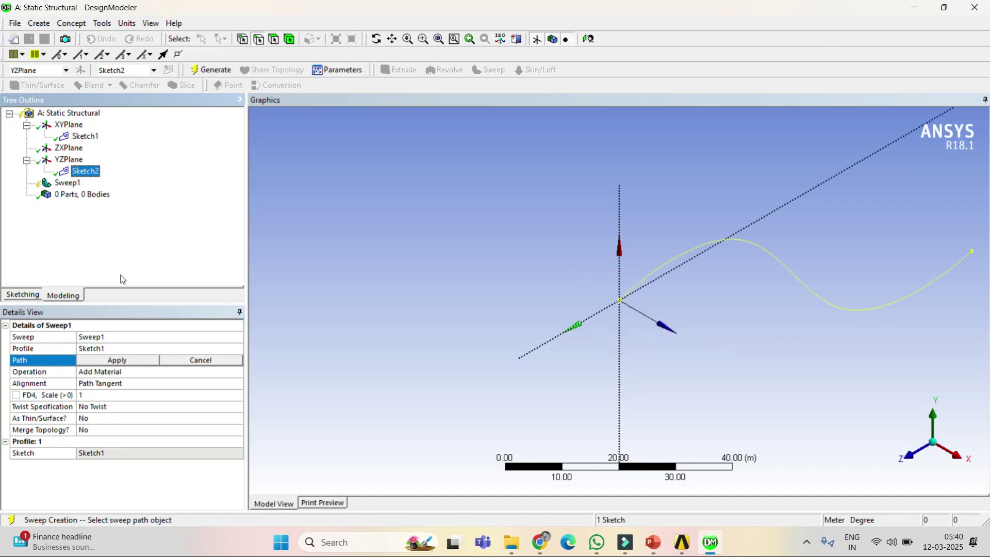
click(128, 361)
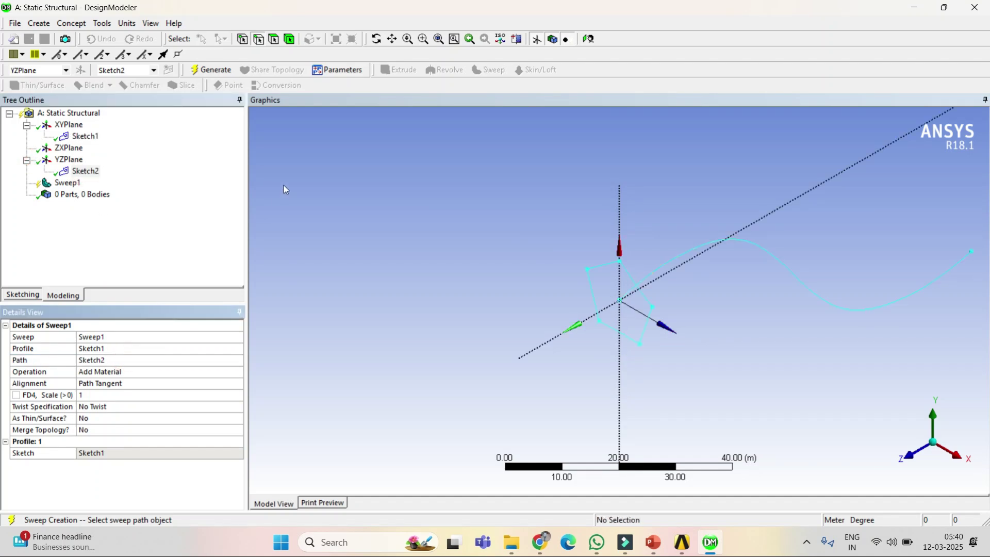
click(212, 70)
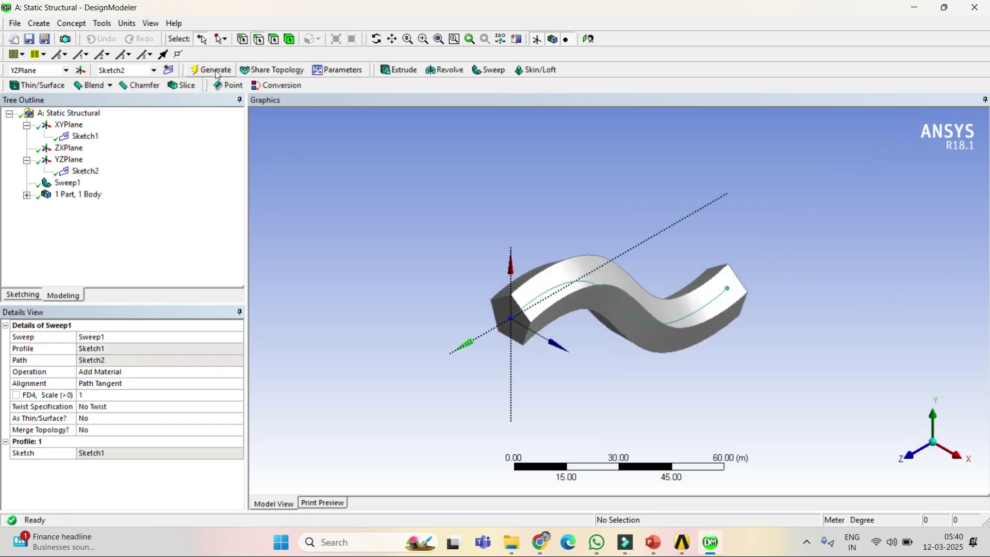
Set Sweep1's twist specification to Turns with 2 turns and regenerate the body.
middle_drag(707, 372, 586, 334)
scroll(586, 333, up, 1)
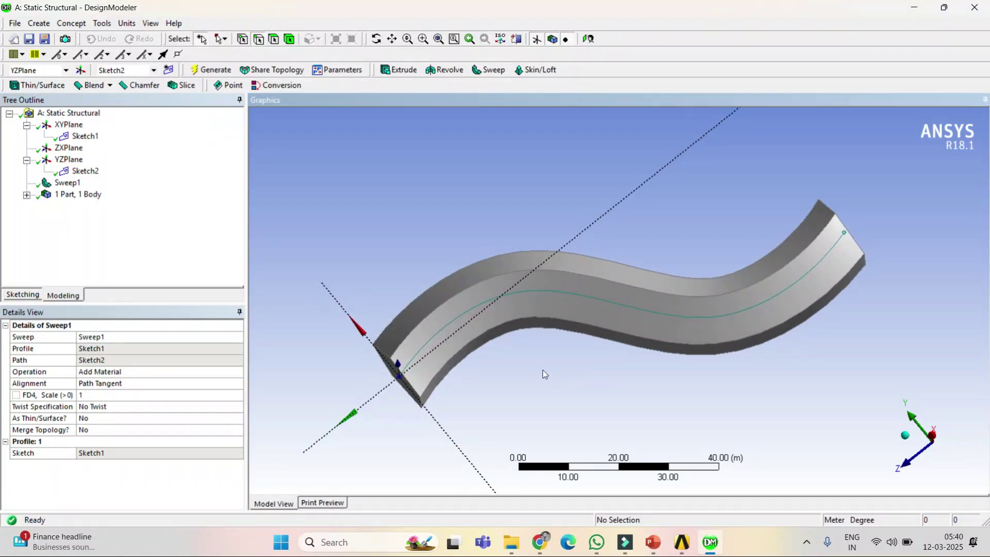
middle_drag(543, 370, 451, 361)
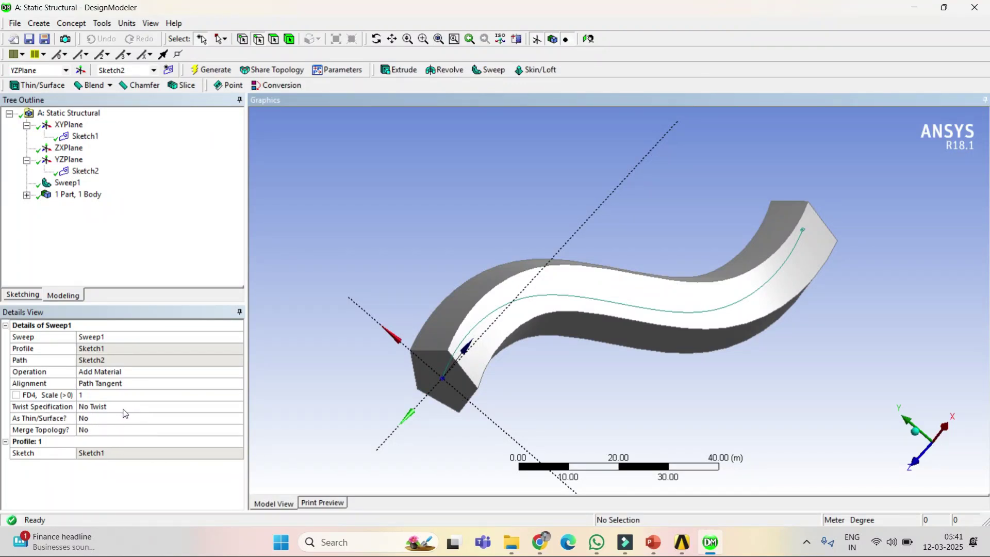
middle_drag(653, 400, 612, 342)
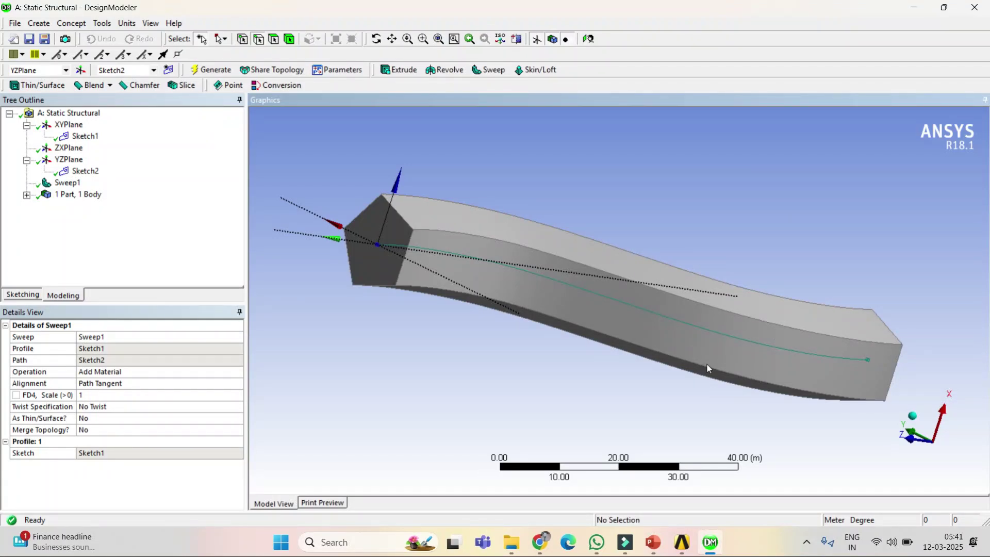
click(201, 407)
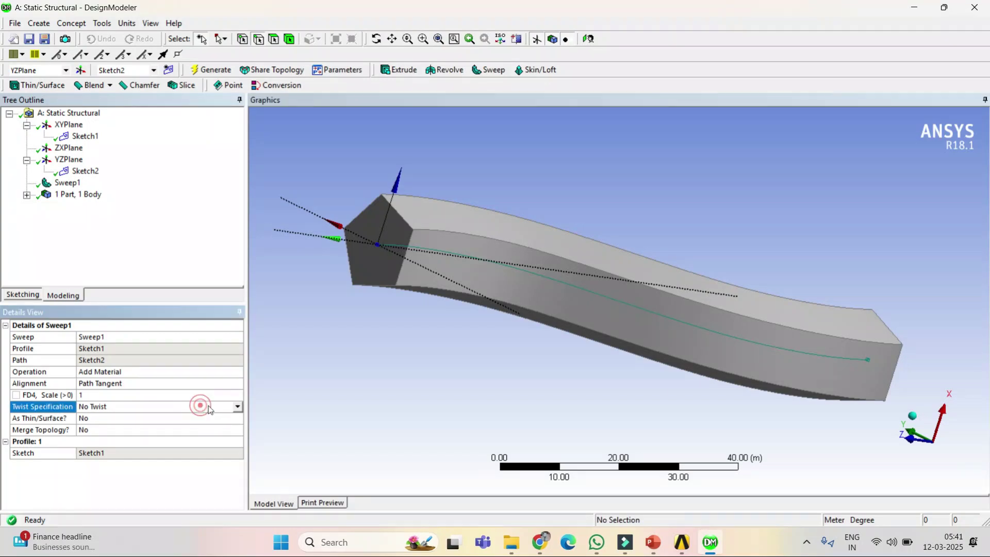
click(237, 407)
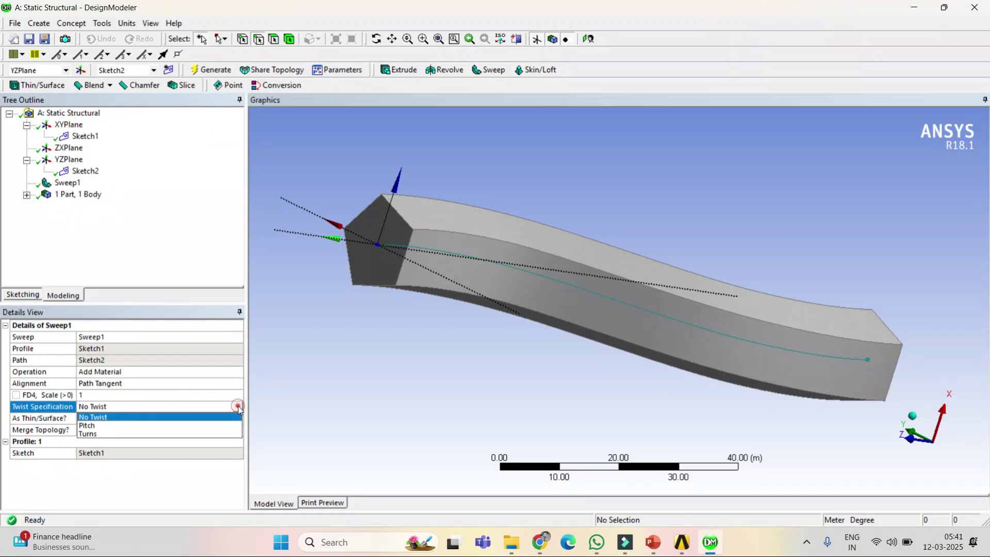
click(228, 436)
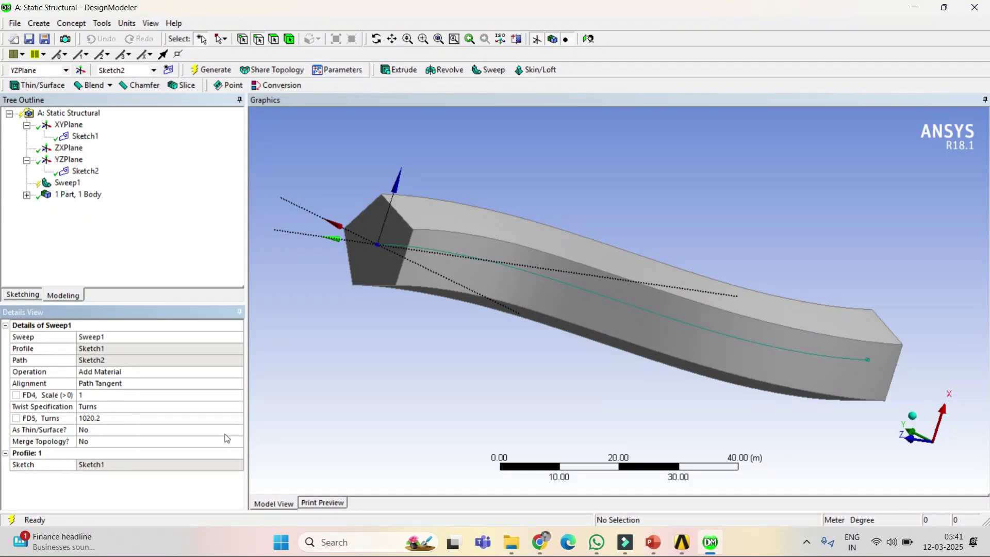
click(166, 416)
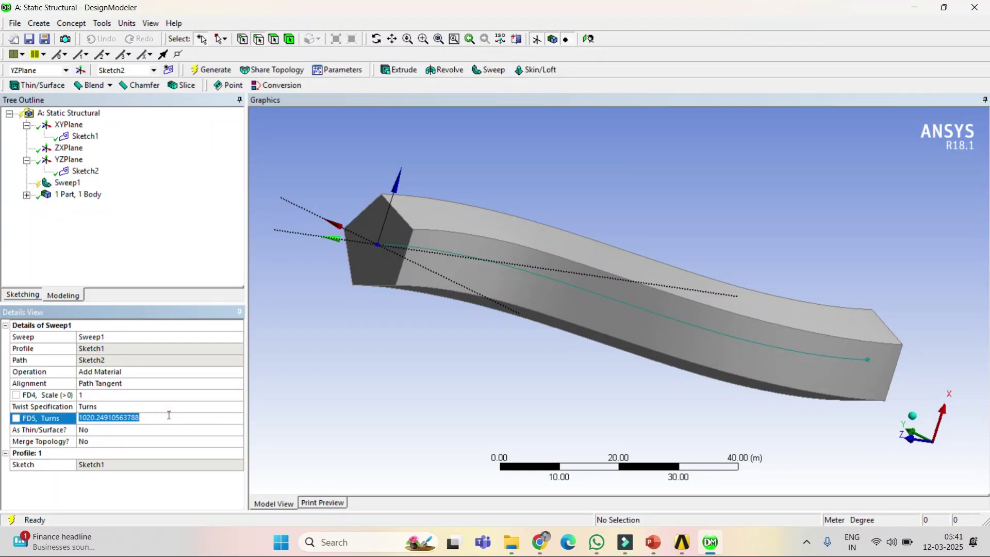
text(2)
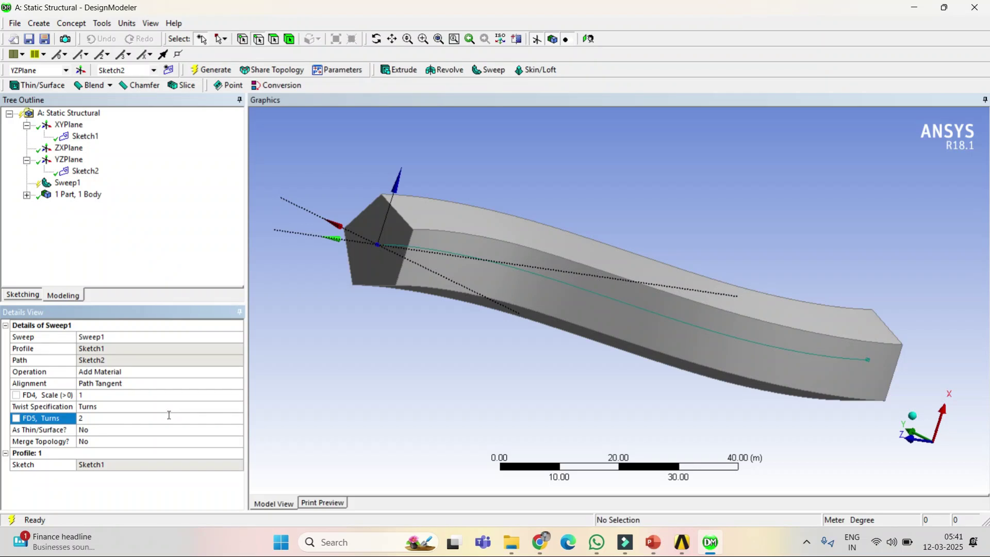
click(221, 68)
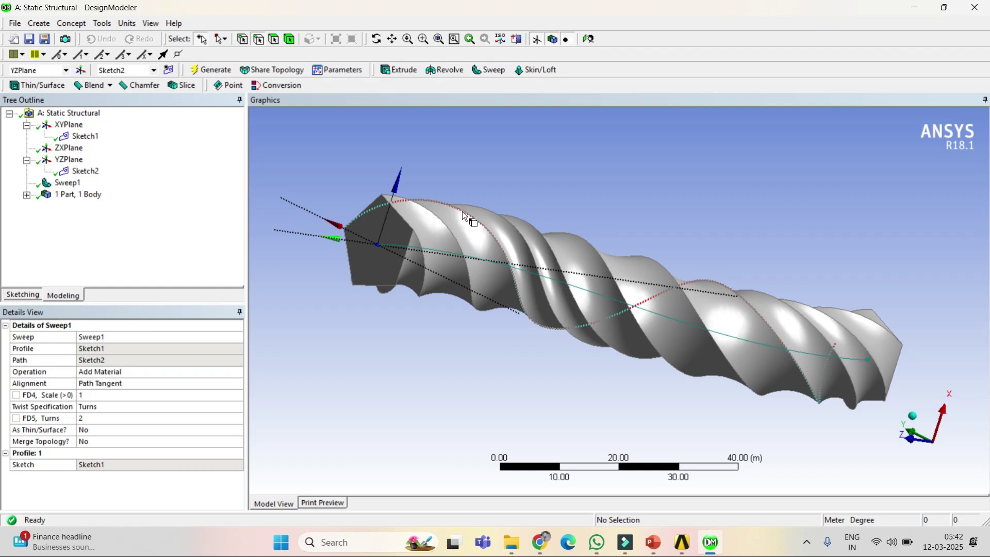
Set the sweep's number of turns to 3 and regenerate the twisted body.
click(220, 418)
click(228, 423)
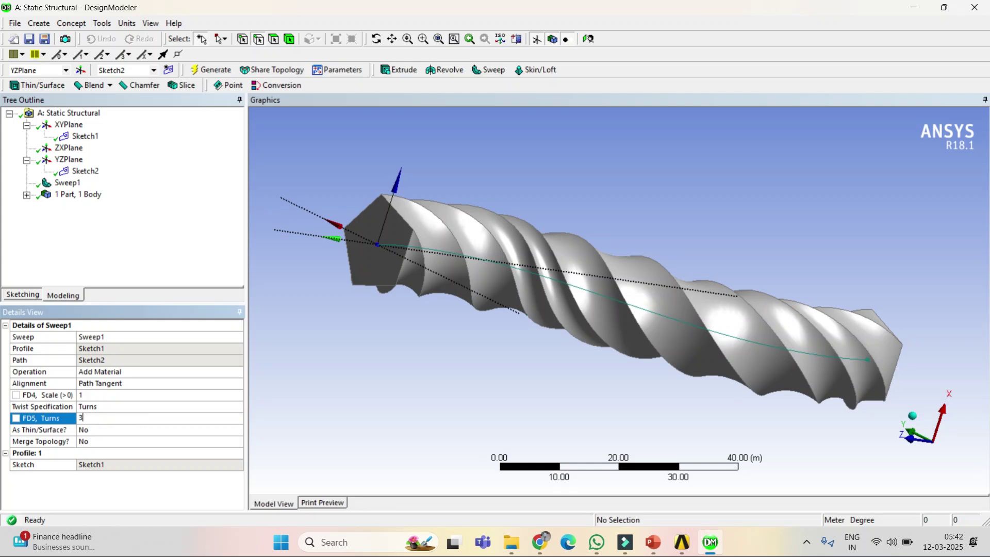
click(217, 70)
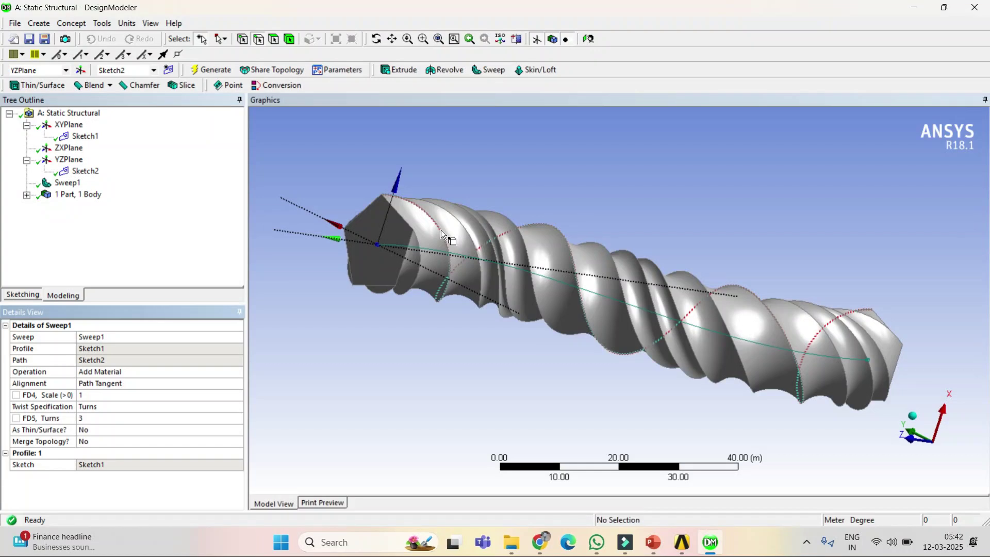
Switch the sweep's twist specification to Pitch, set the pitch to 30 m and regenerate the body.
click(223, 407)
click(223, 412)
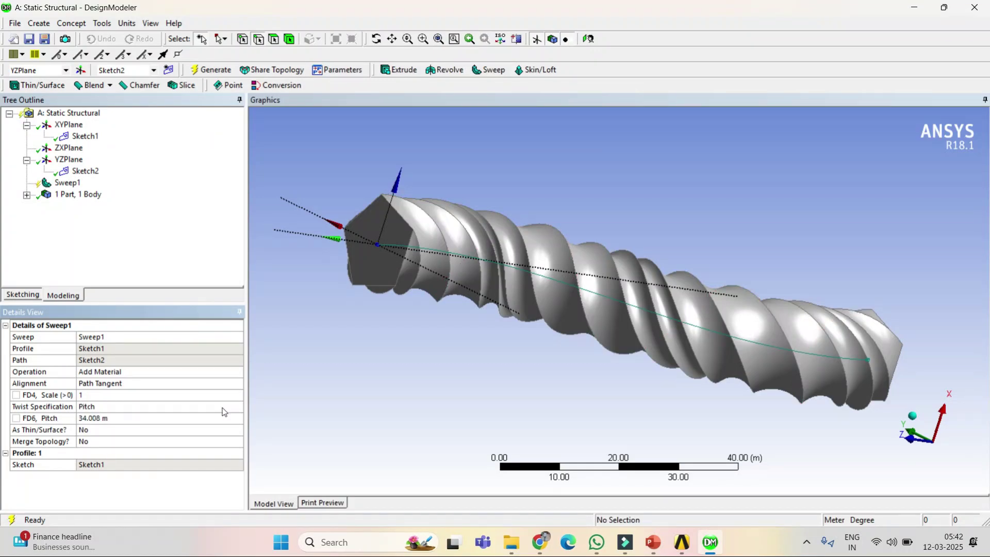
click(223, 408)
click(238, 407)
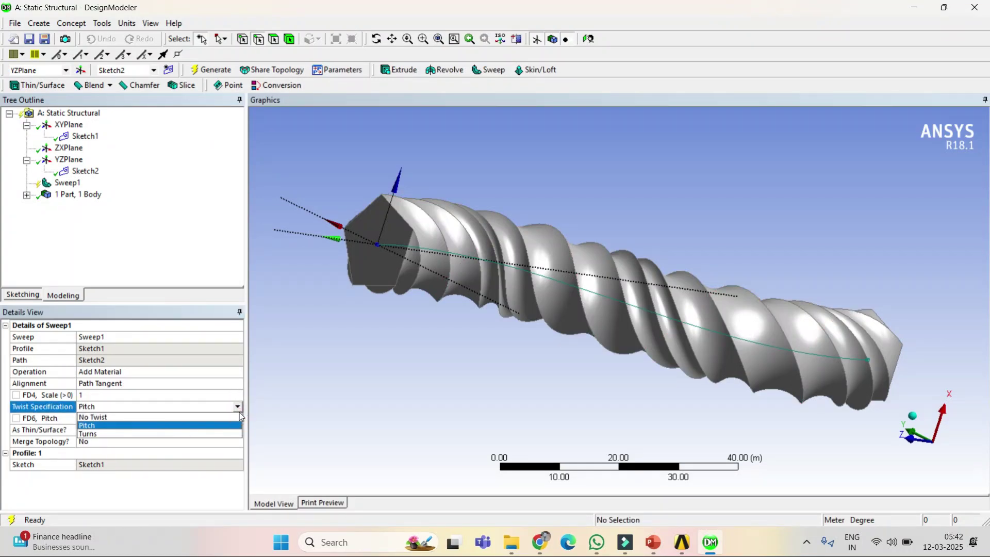
click(129, 426)
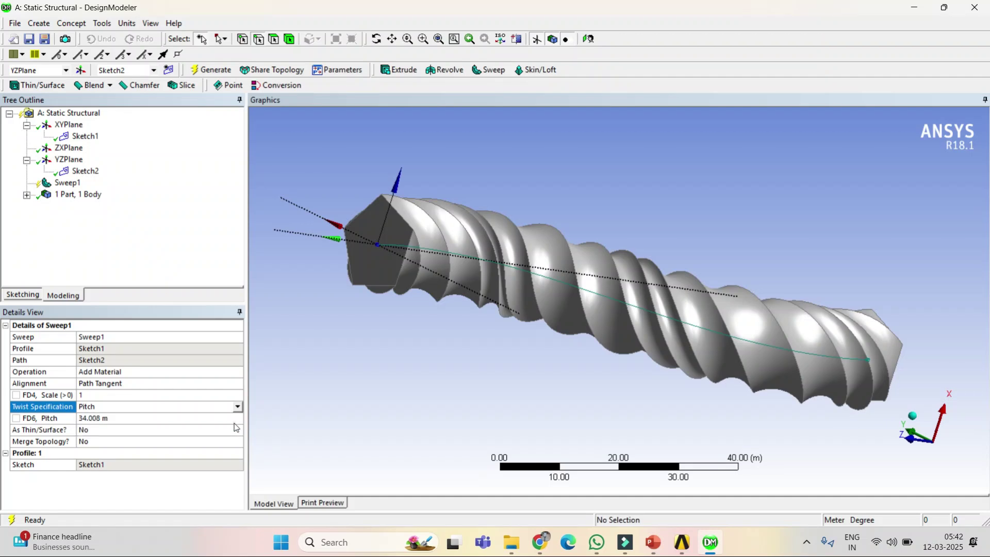
click(106, 420)
text(30)
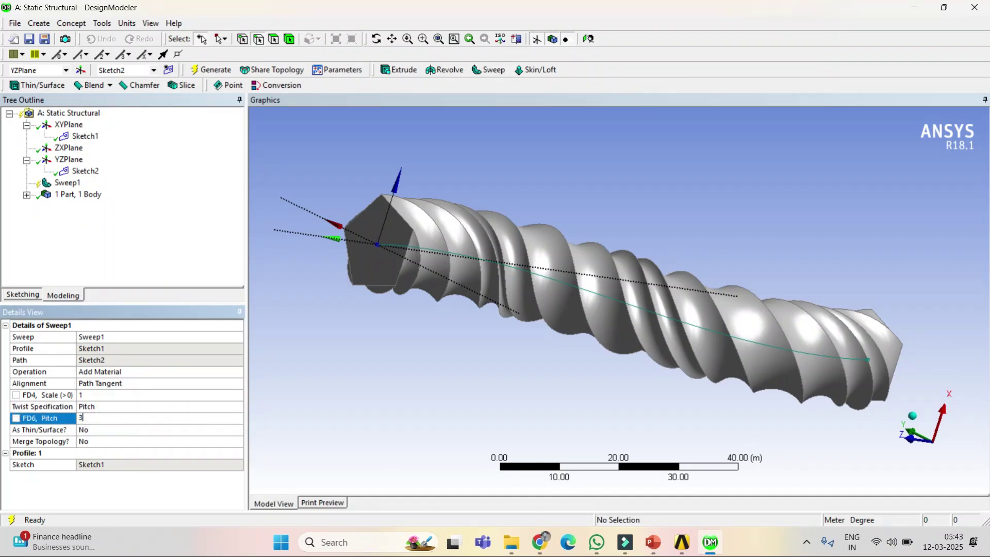
key(Return)
click(212, 70)
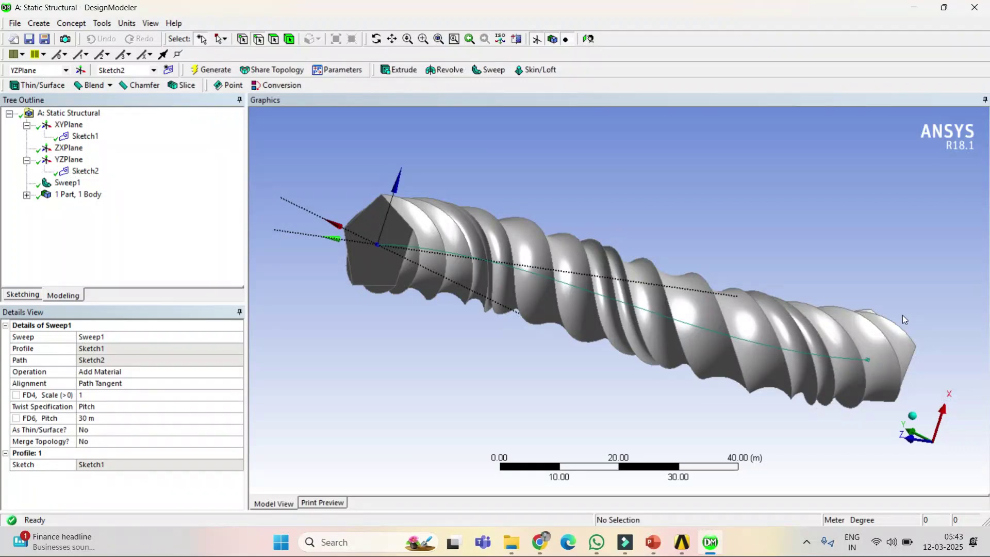
Set the sweep's twist specification back to No Twist and regenerate the body.
click(134, 409)
click(239, 407)
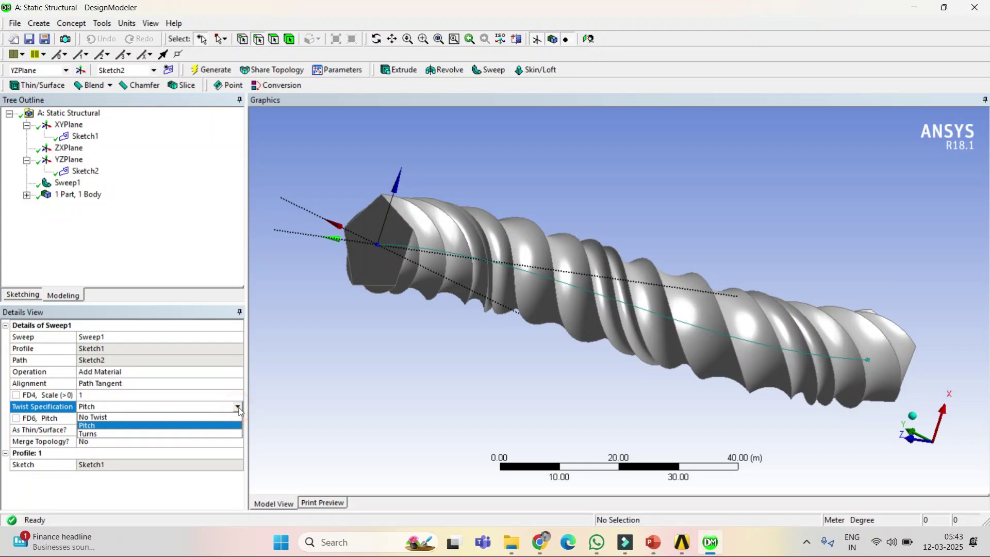
click(227, 417)
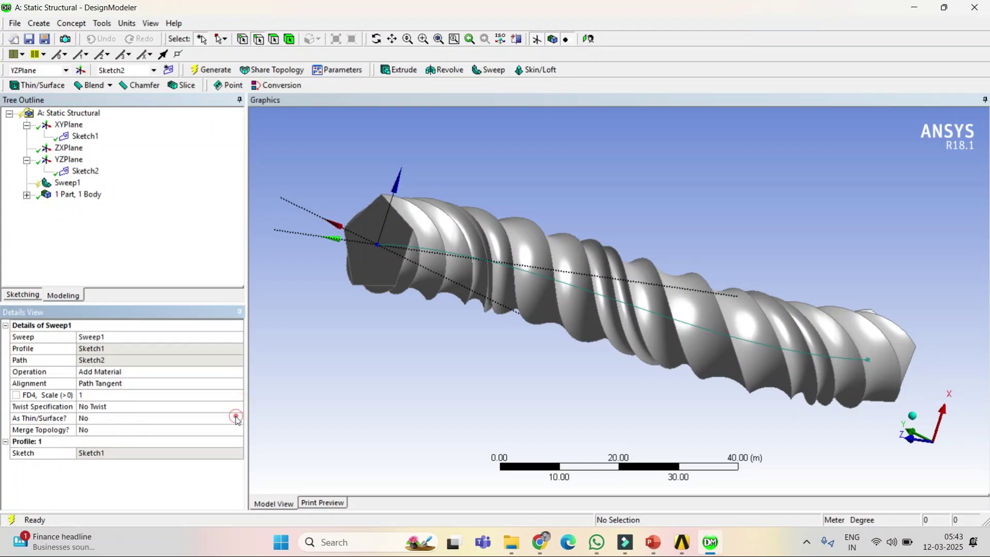
click(227, 73)
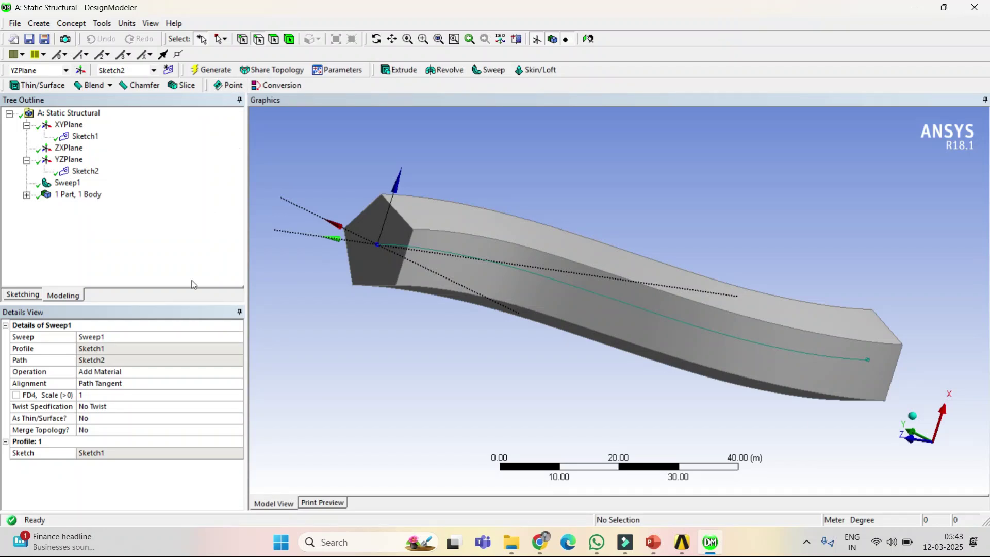
Turn the sweep into a thin-walled body with an inward thickness of 1 m and regenerate it.
click(105, 419)
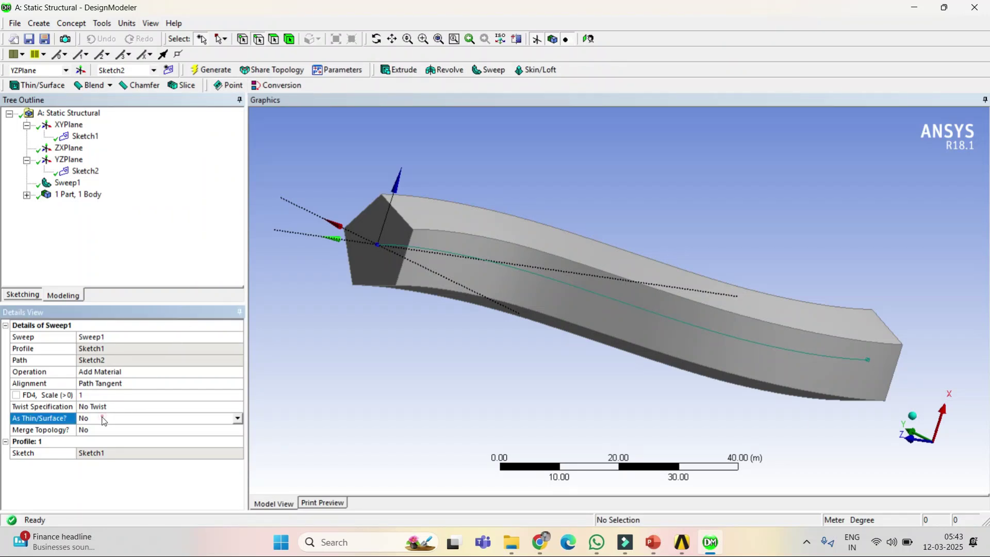
click(237, 419)
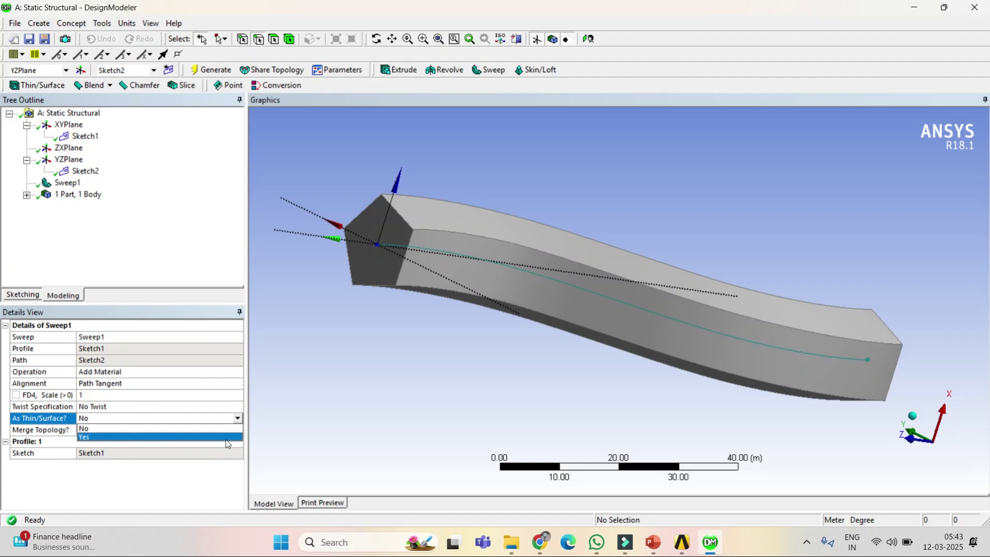
click(227, 437)
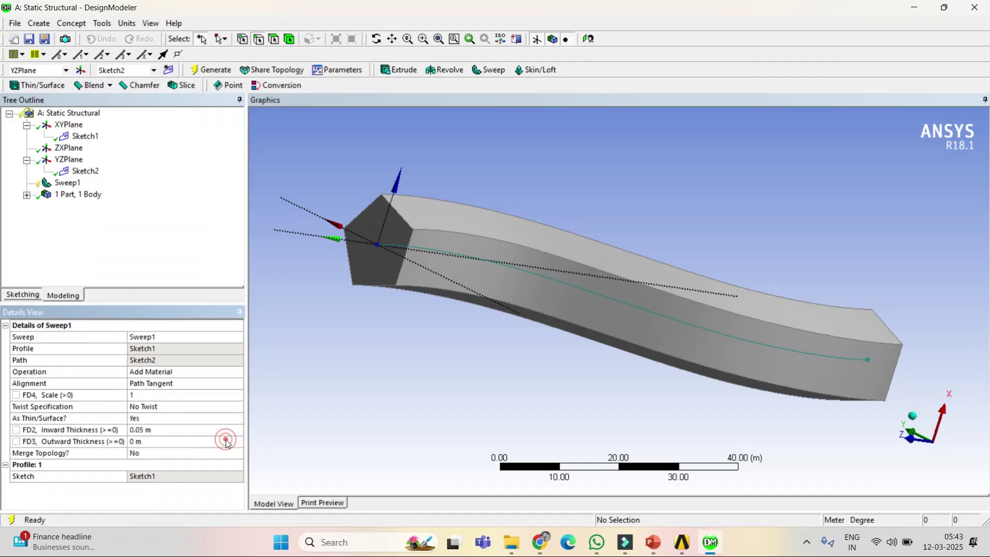
click(165, 429)
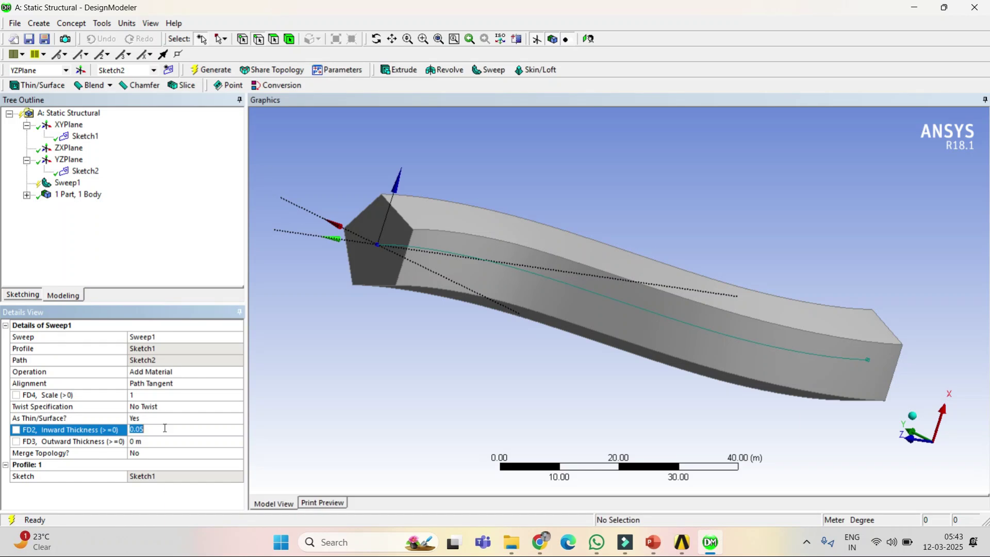
click(165, 429)
click(164, 428)
text(1)
click(211, 69)
middle_drag(403, 247, 466, 239)
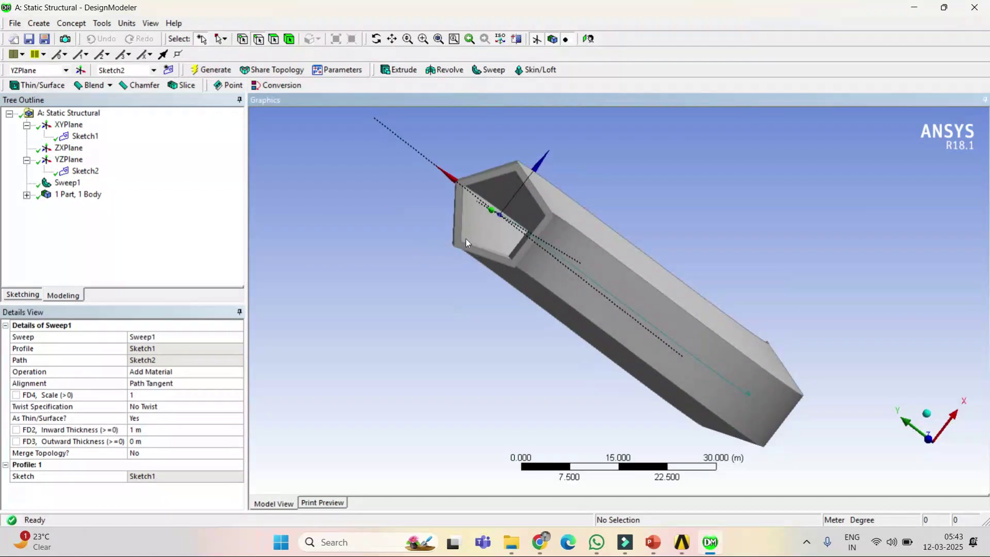
scroll(466, 239, up, 3)
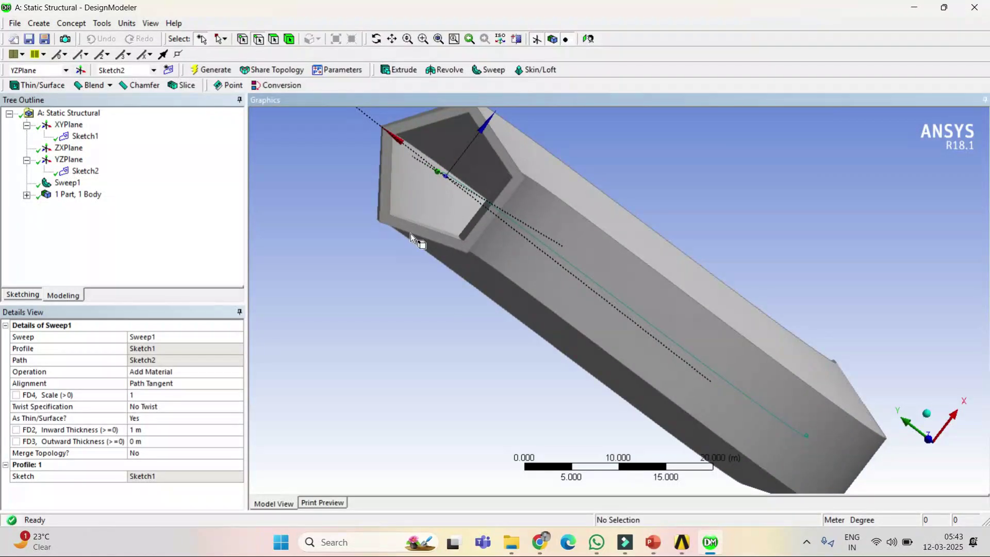
Set the thin sweep's inward thickness to 2 m, regenerate it and inspect the hollow body from several angles.
click(153, 431)
click(211, 69)
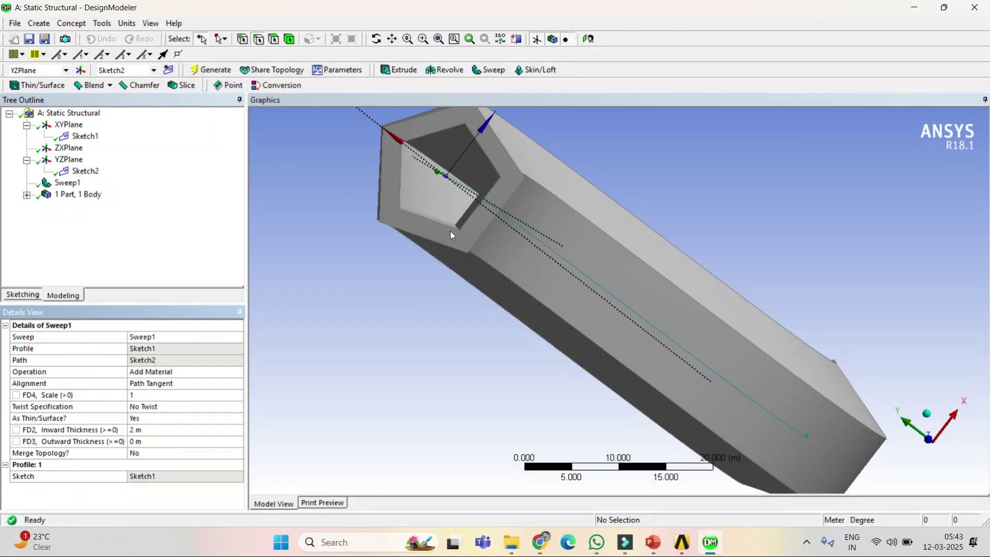
middle_drag(734, 350, 885, 294)
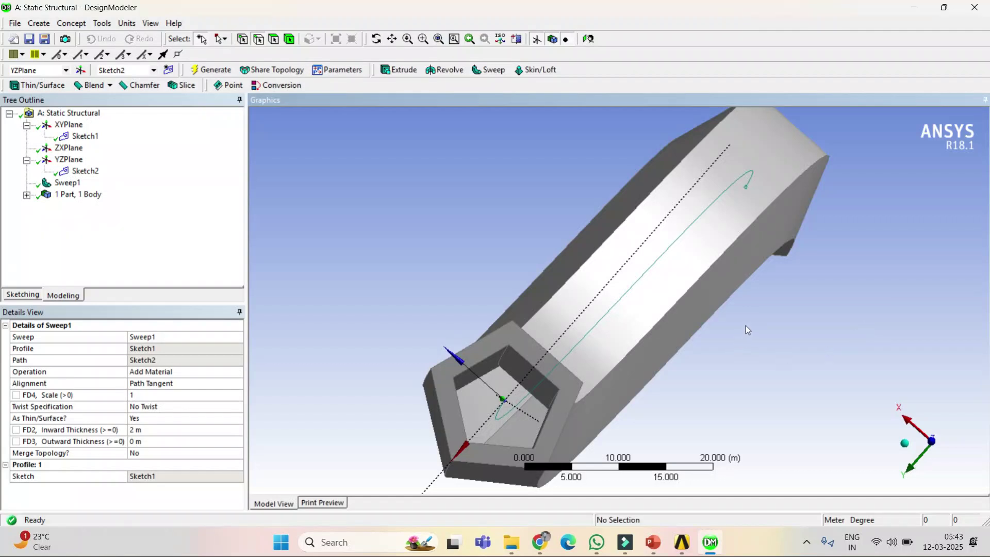
middle_drag(624, 381, 571, 376)
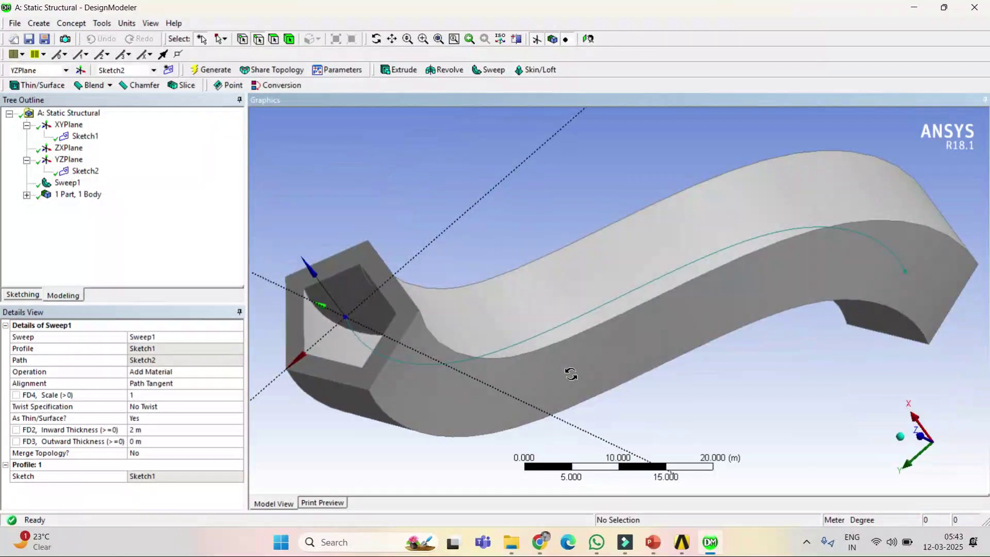
Set the sweep's As Thin/Surface option back to No and regenerate it as a solid.
click(236, 419)
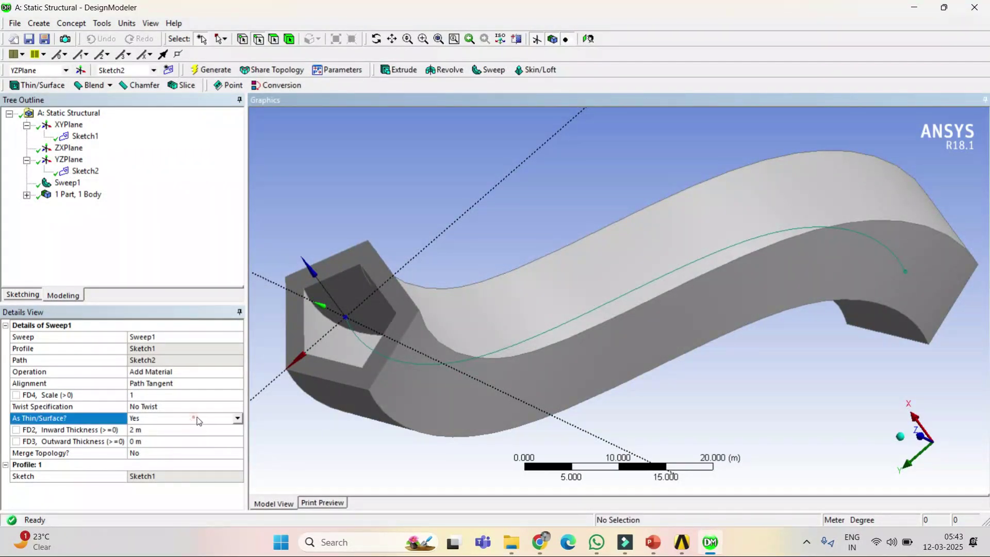
click(237, 420)
click(224, 431)
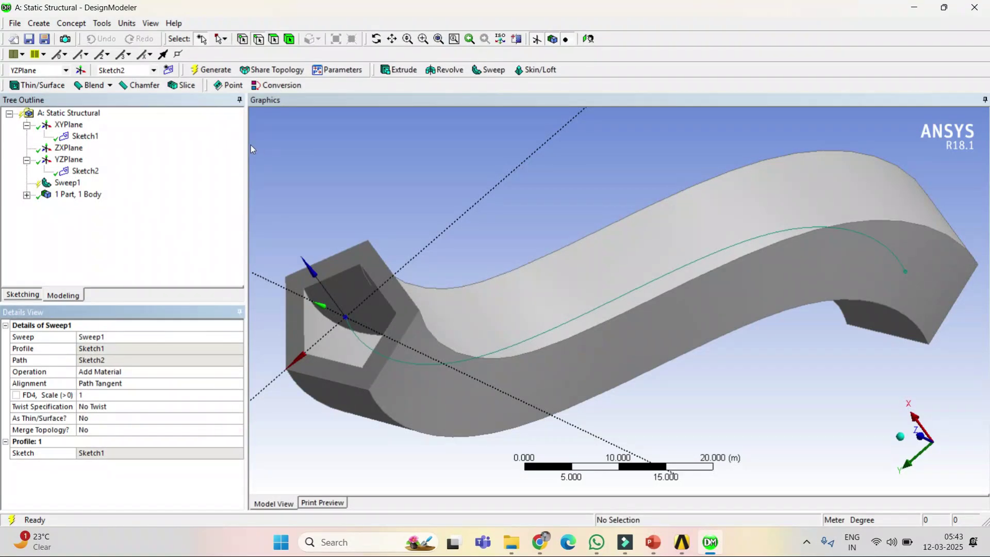
click(227, 71)
scroll(509, 352, down, 3)
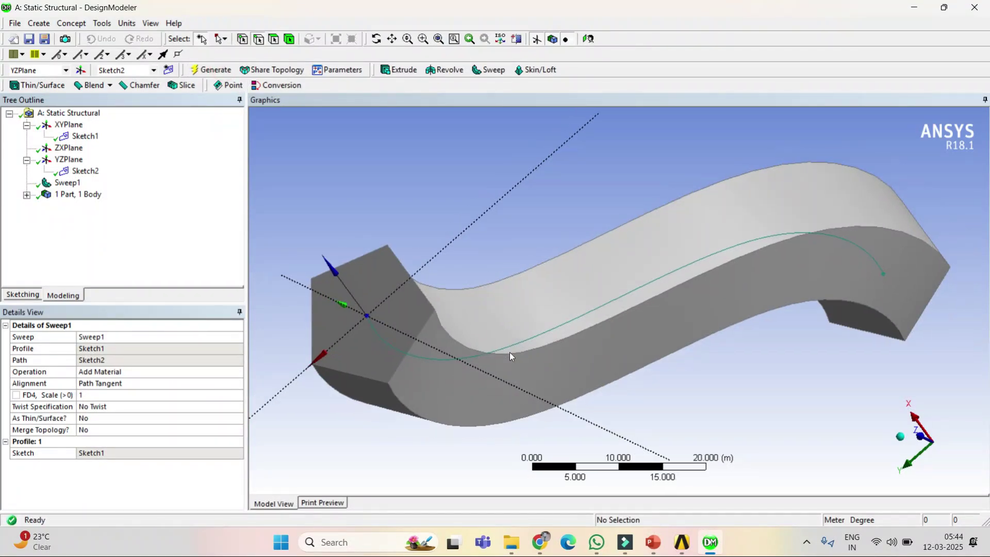
middle_drag(521, 402, 502, 380)
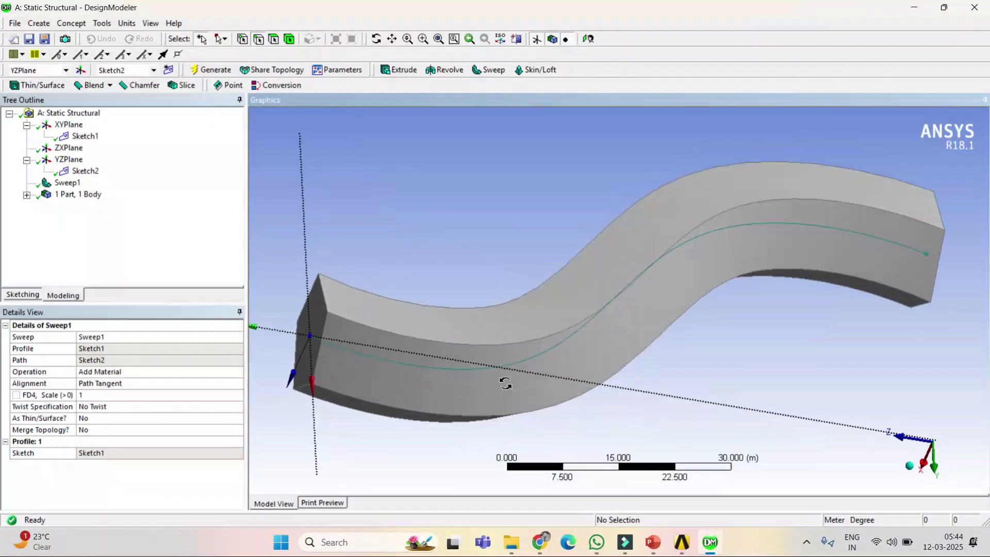
Set the sweep's scale to 2 and regenerate the body so its section grows along the path.
click(92, 399)
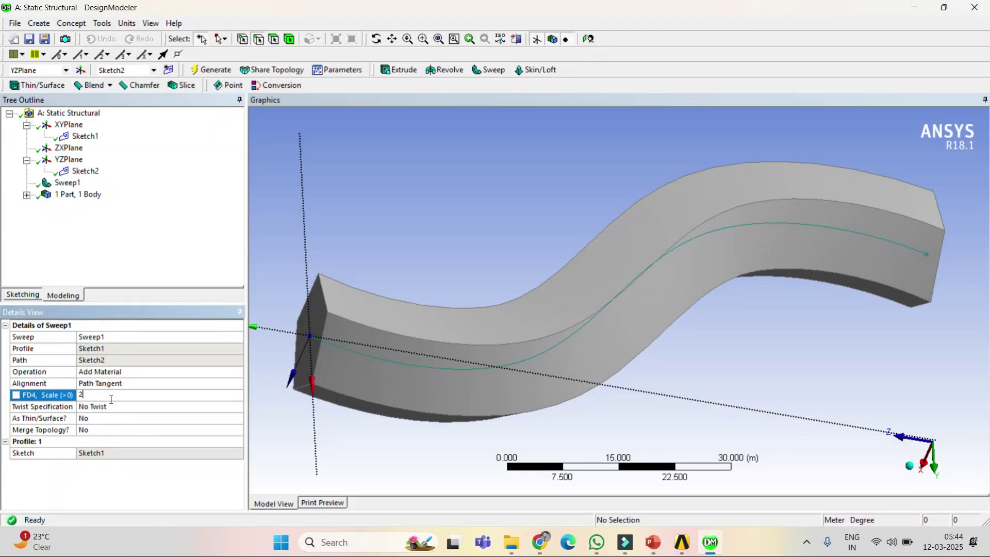
click(209, 70)
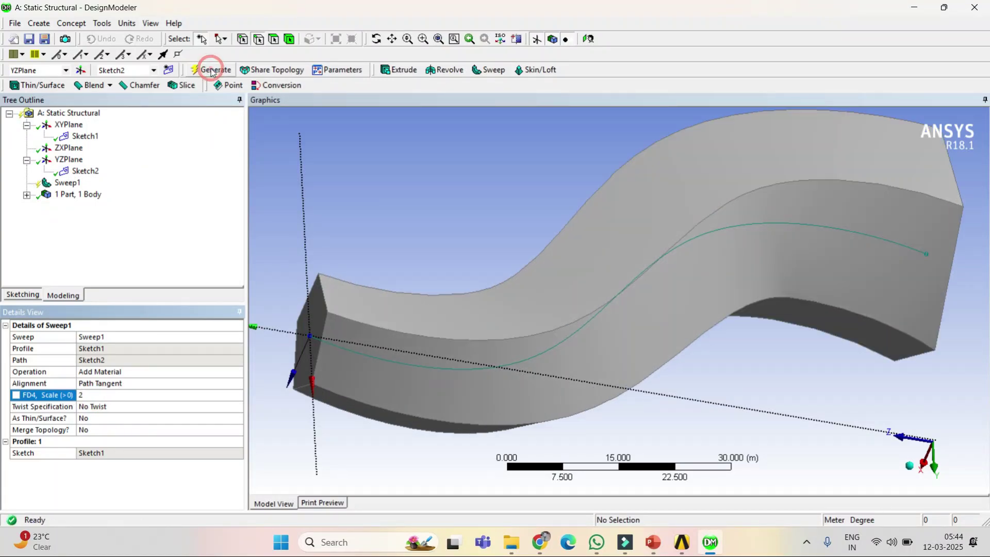
scroll(710, 318, down, 3)
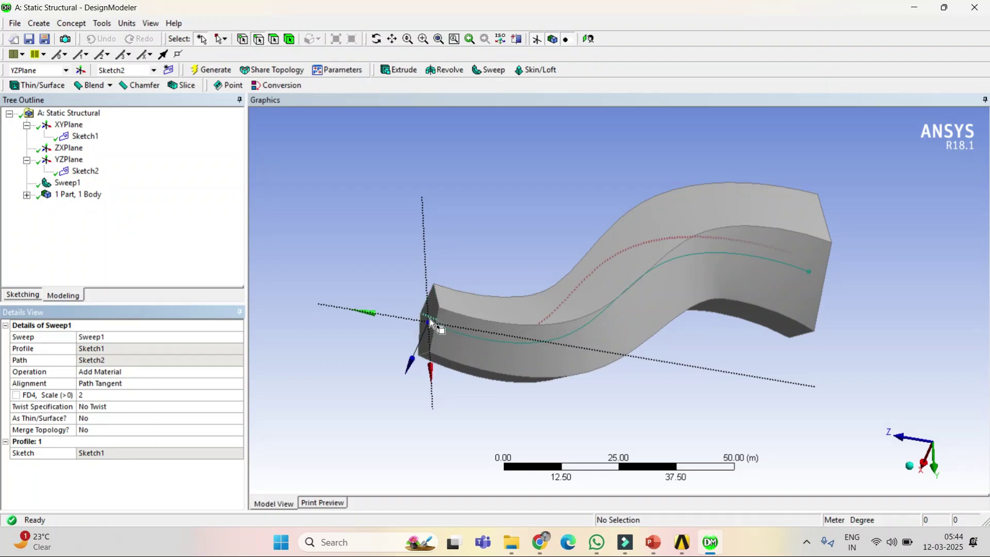
Delete the pentagonal sweep feature from the model.
middle_drag(823, 344, 753, 332)
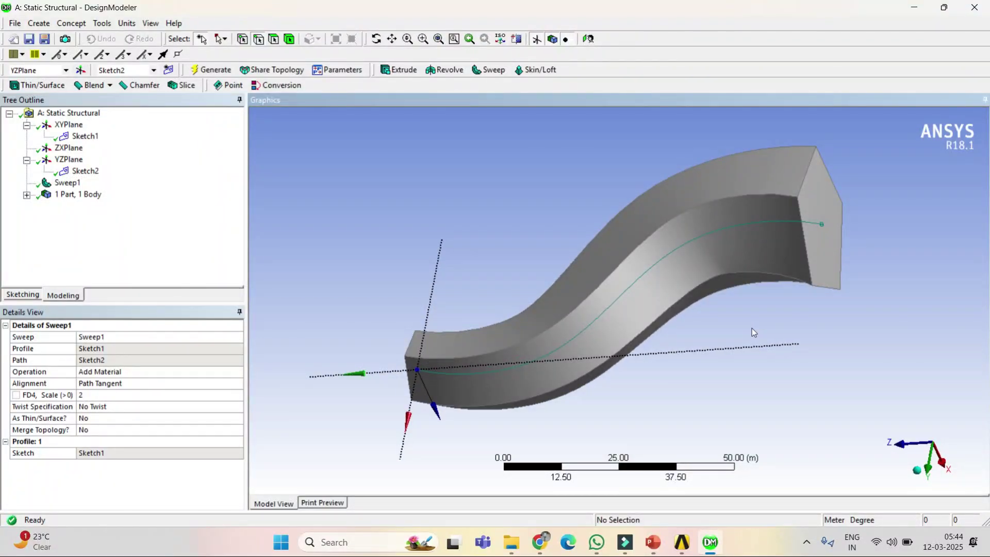
middle_drag(661, 435, 676, 459)
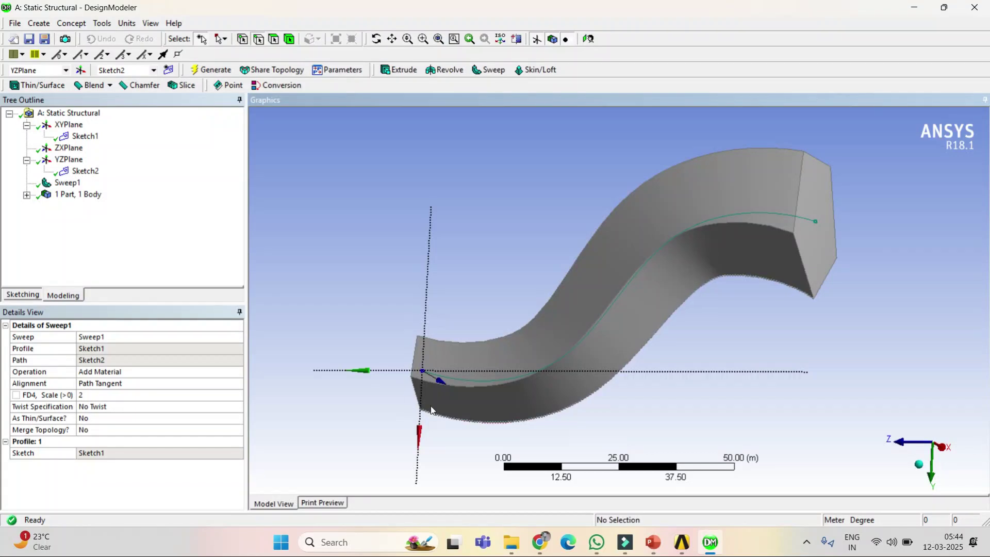
middle_drag(435, 365, 536, 408)
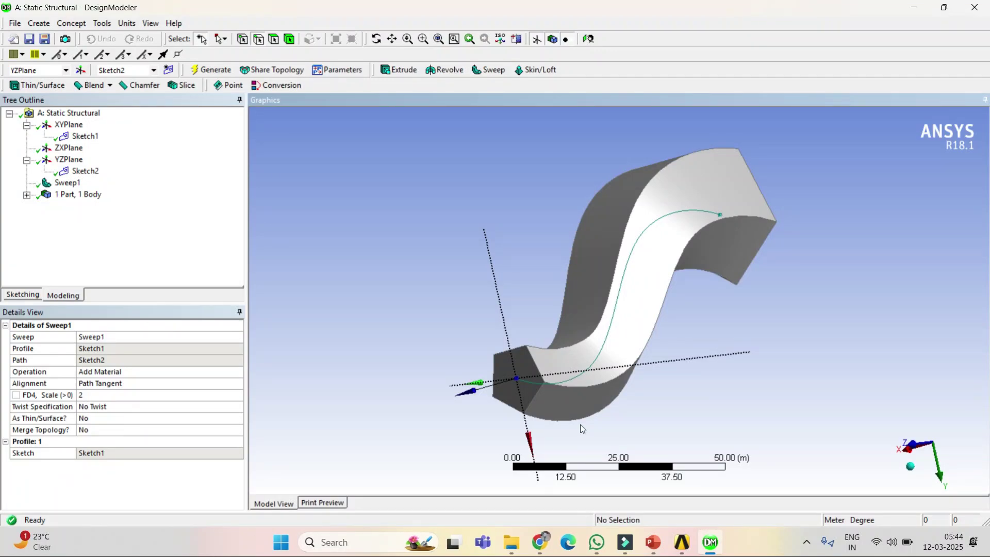
click(85, 138)
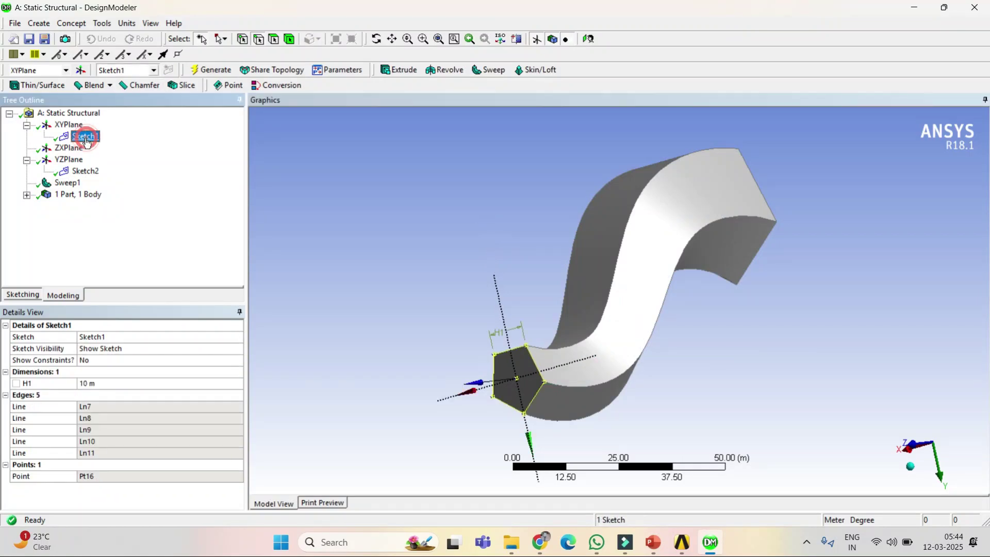
click(73, 185)
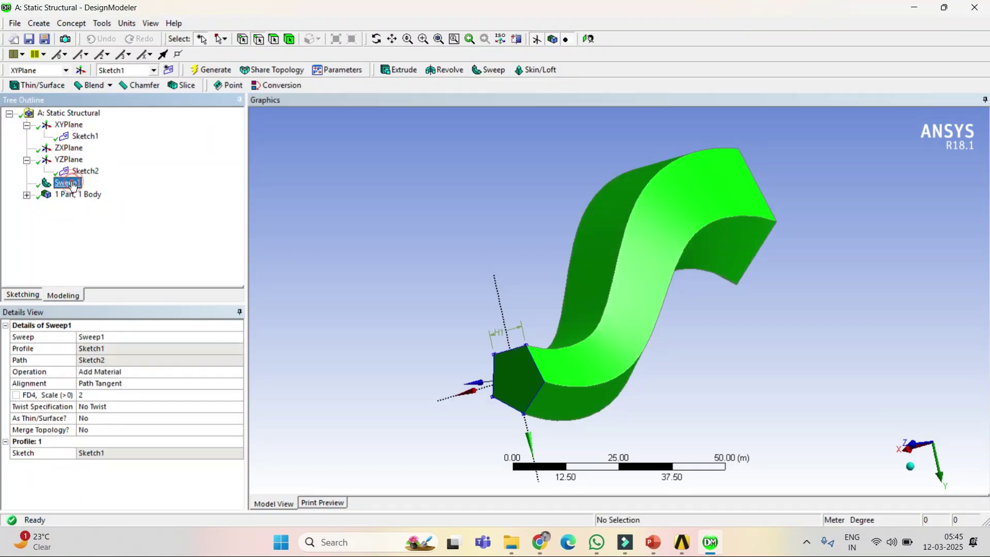
right_click(75, 185)
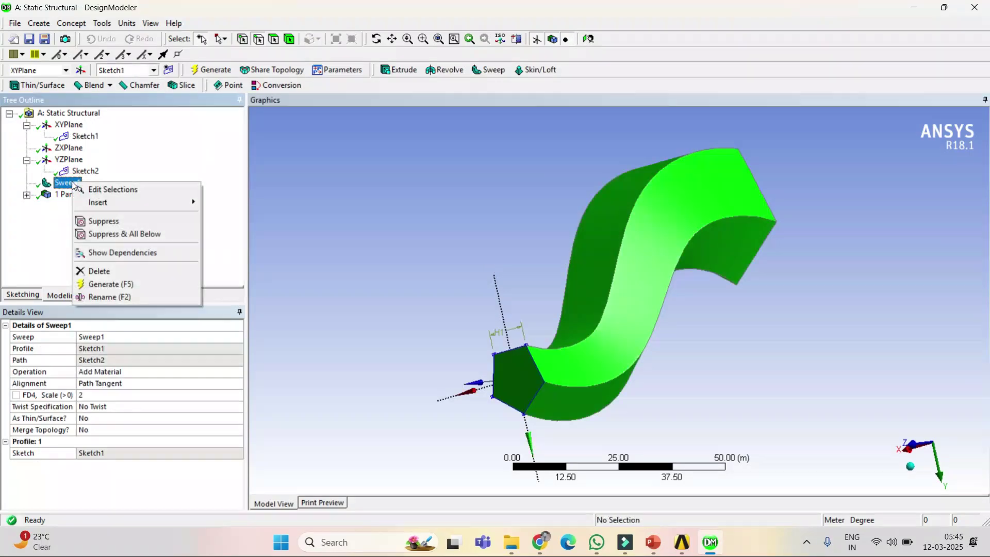
click(100, 270)
click(468, 317)
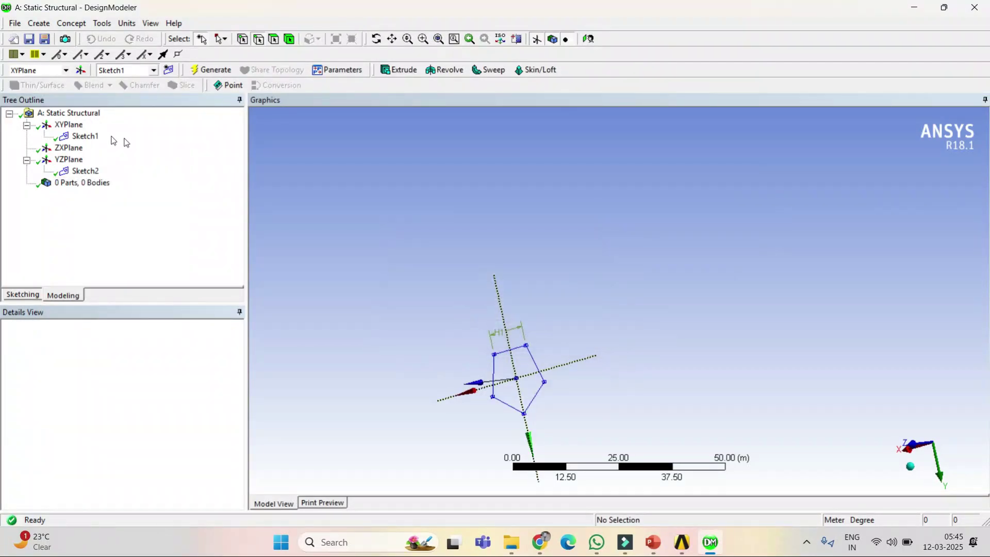
Delete the pentagon profile sketch from the XY plane.
click(77, 137)
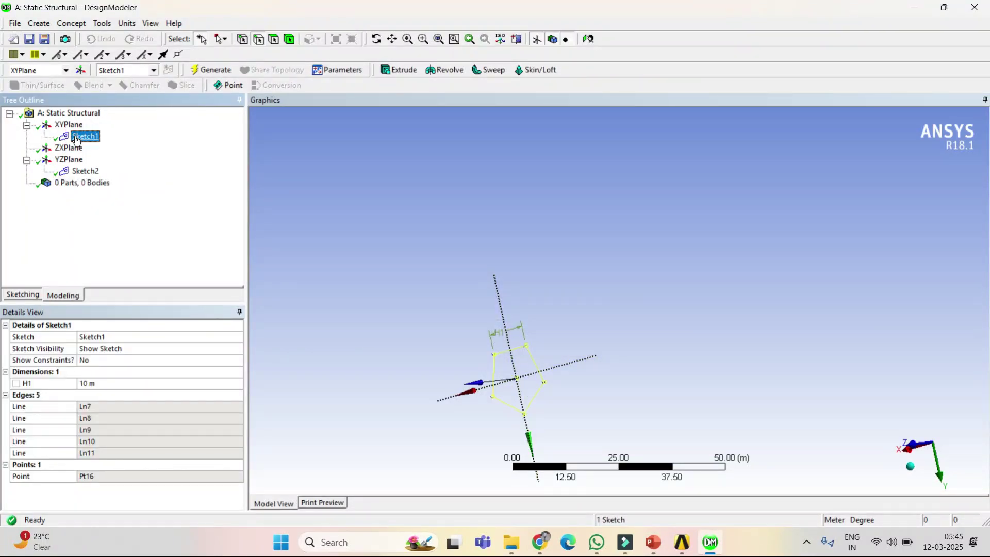
right_click(87, 136)
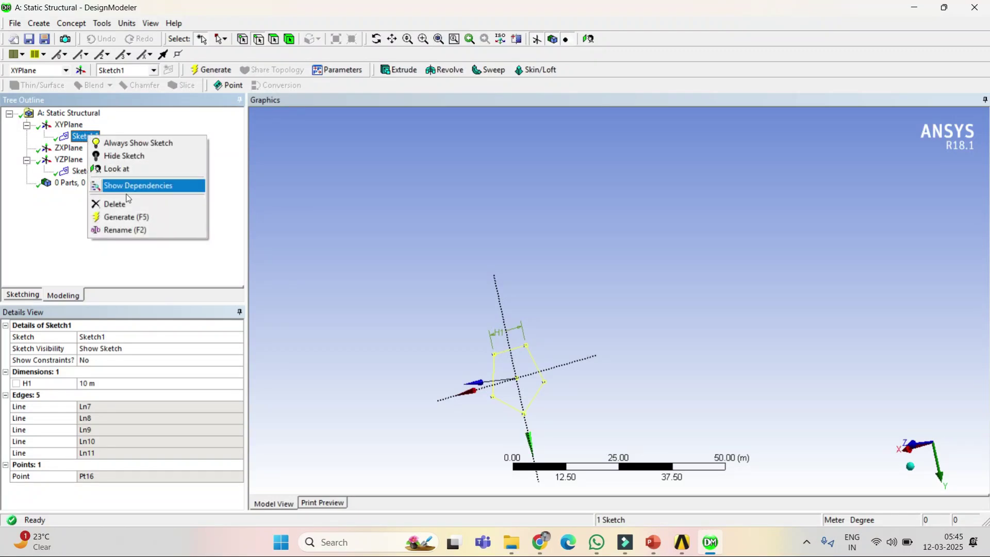
click(138, 205)
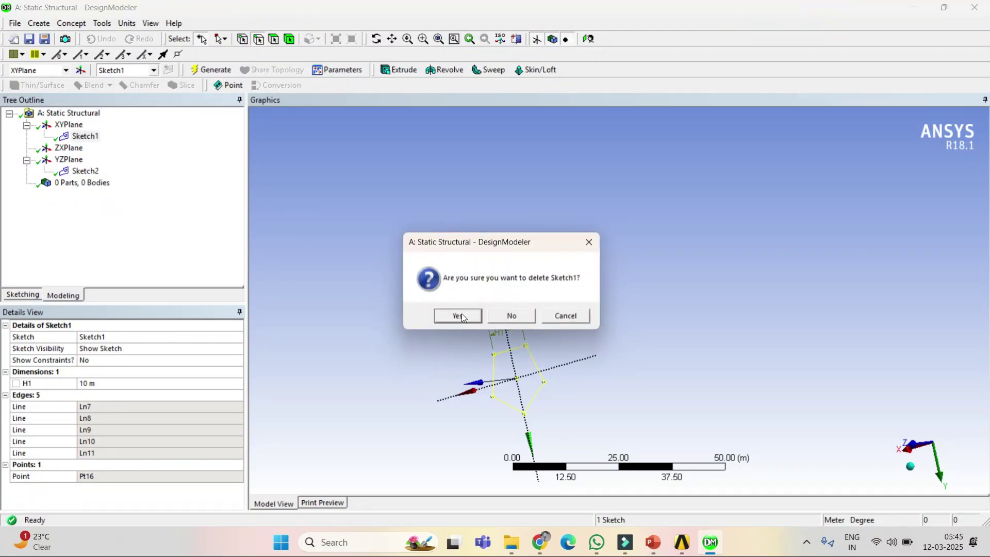
click(459, 315)
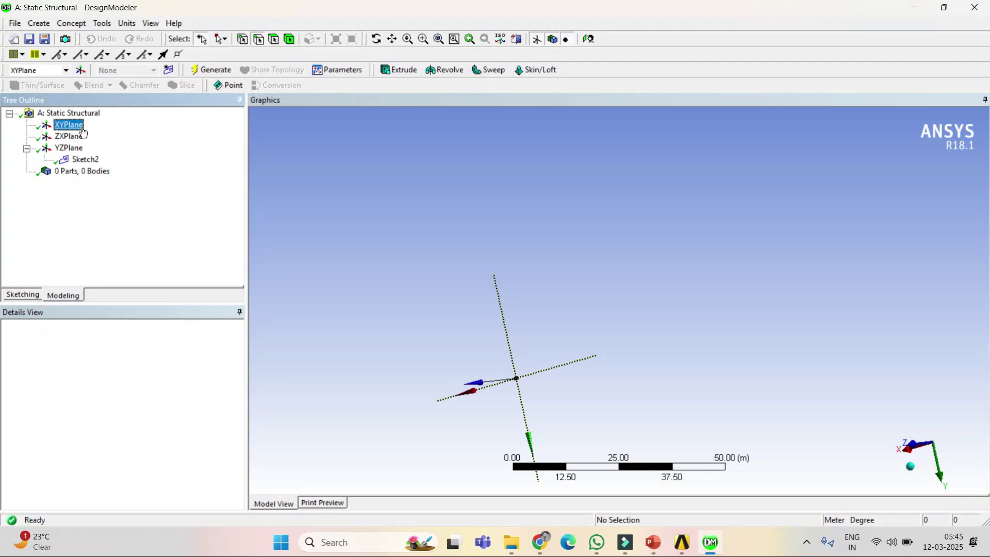
Sketch a horizontal line about 28.6 m long on the XY plane, from the origin along the positive X axis.
click(26, 296)
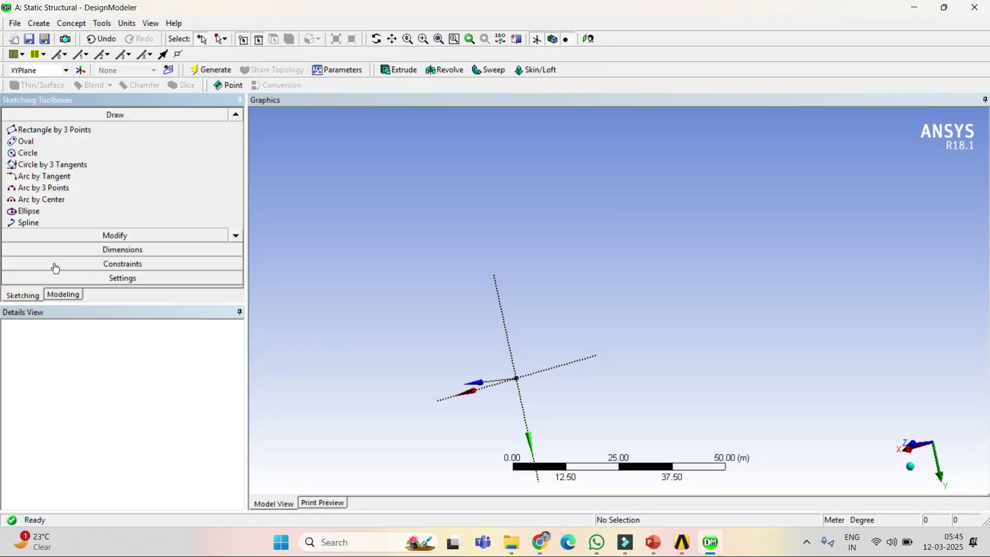
click(236, 115)
click(236, 115)
click(236, 115)
click(236, 115)
click(235, 115)
click(236, 114)
click(236, 114)
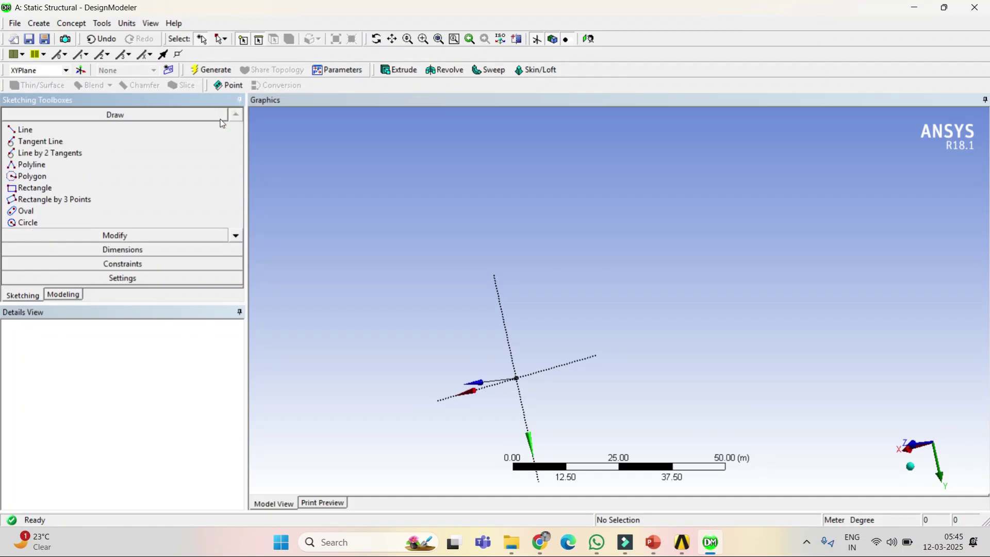
click(26, 129)
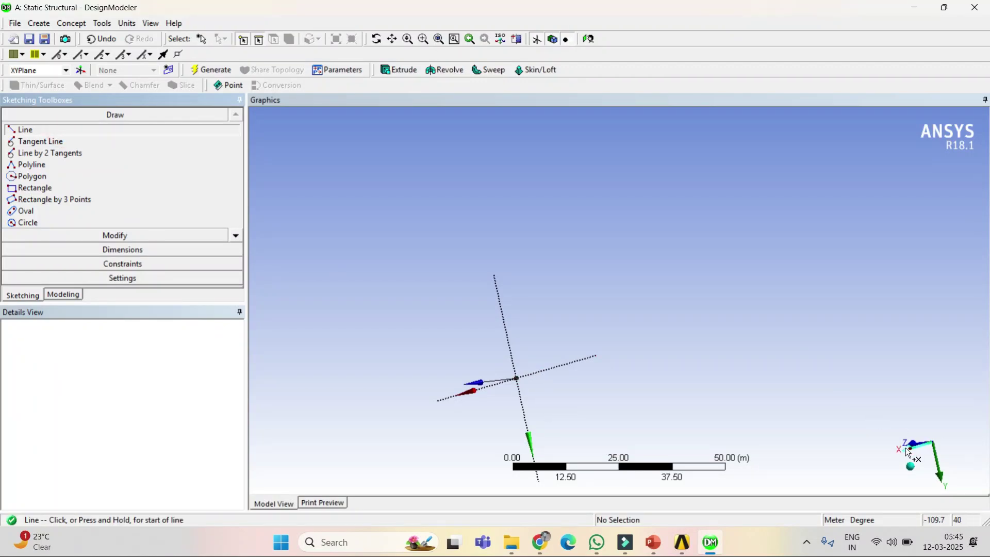
click(910, 467)
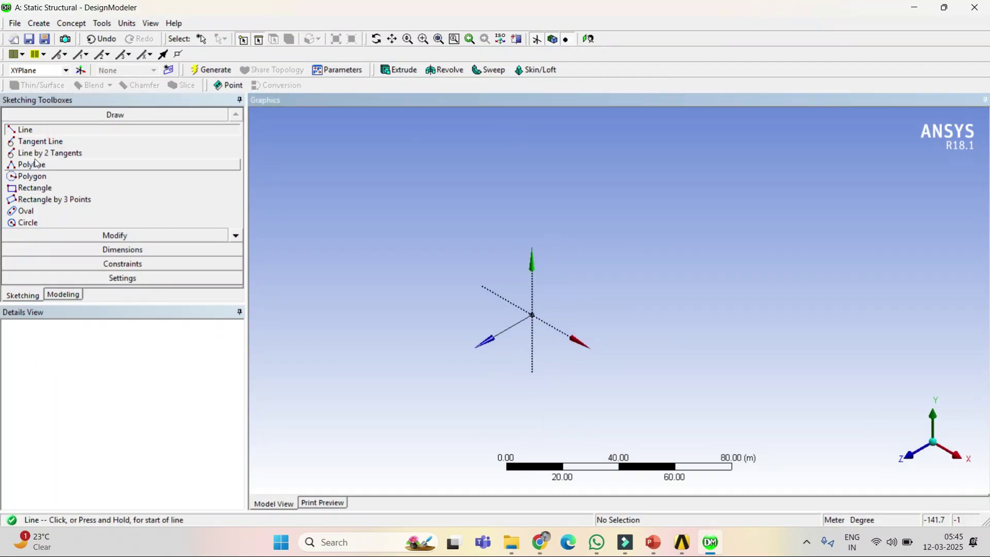
click(588, 39)
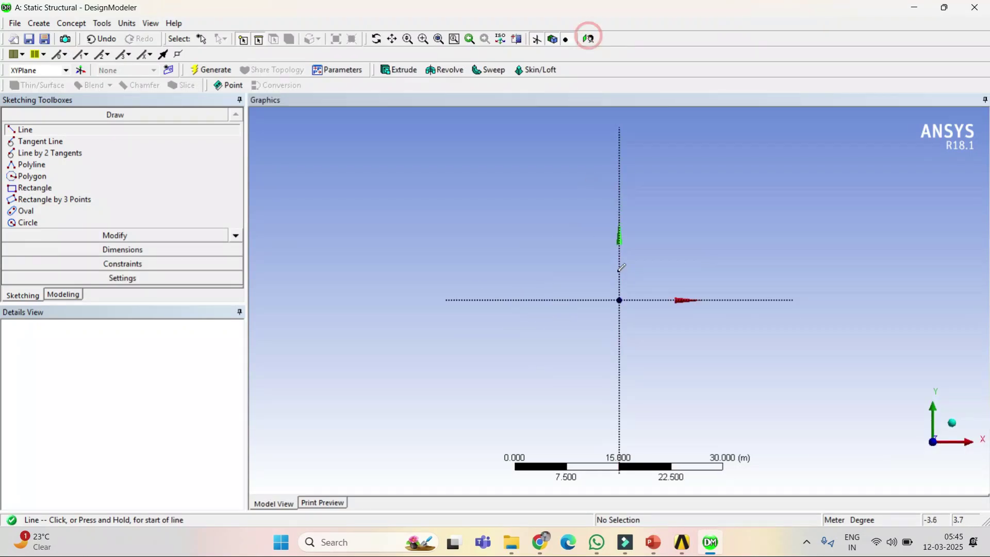
click(619, 300)
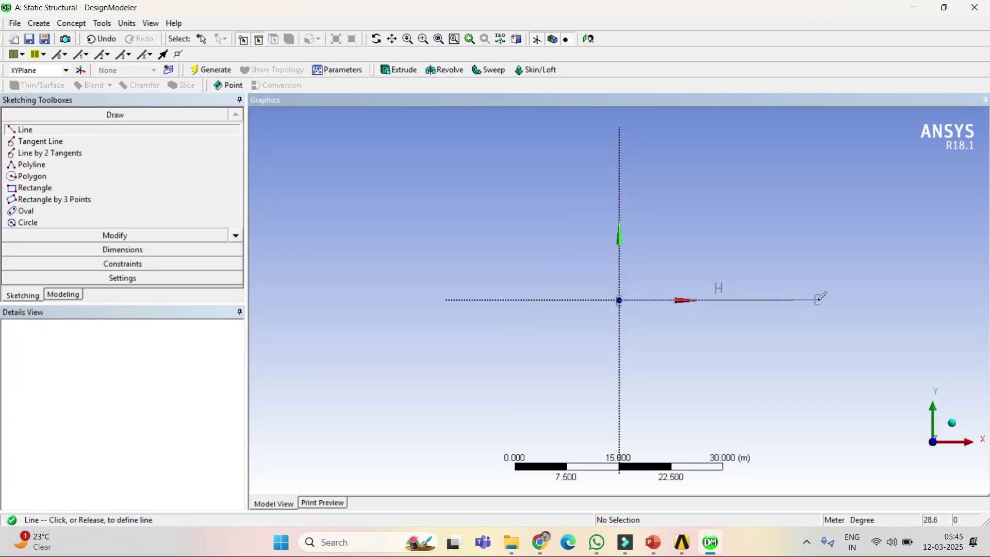
click(819, 299)
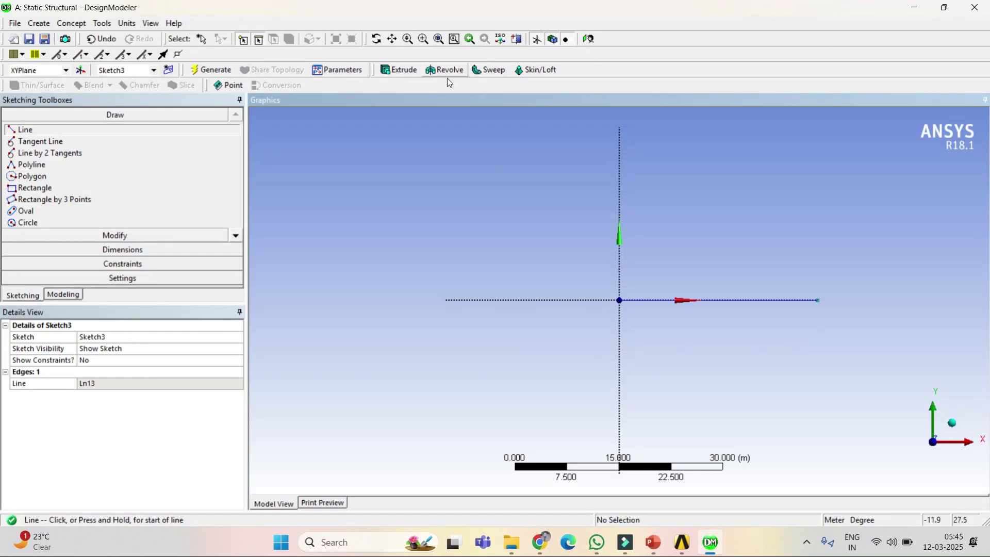
Sweep the line sketch on the XY plane along the spline path in Sketch2 and generate the surface body.
click(494, 72)
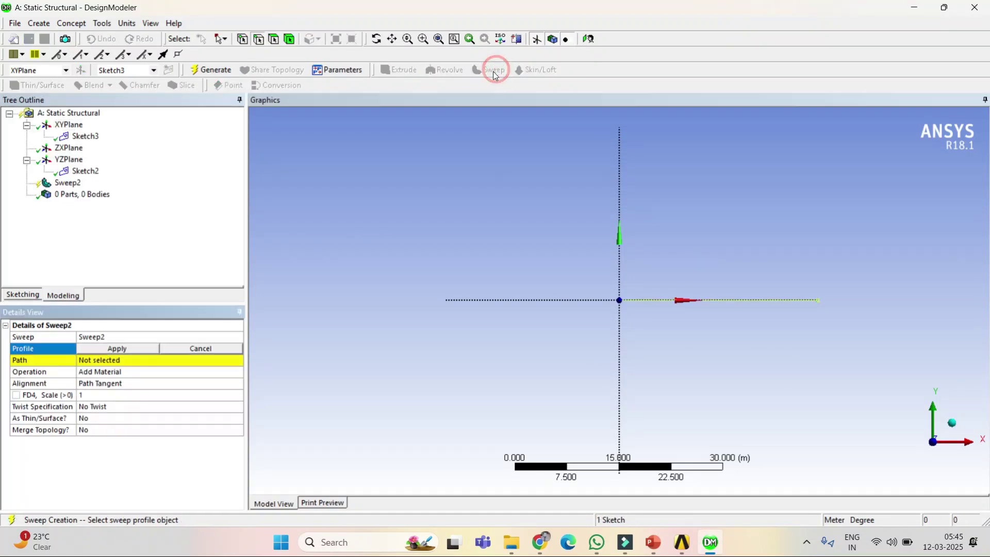
click(85, 136)
click(117, 349)
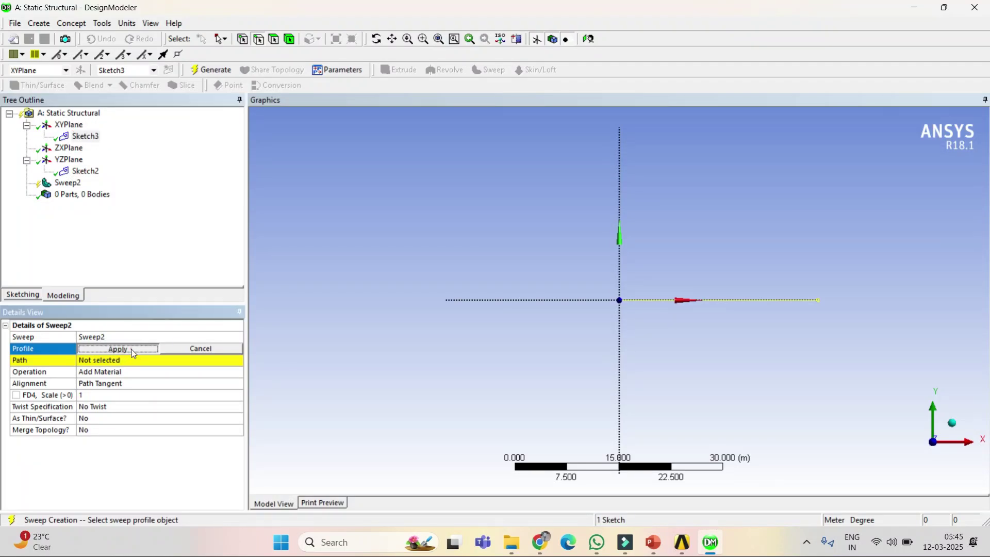
click(126, 361)
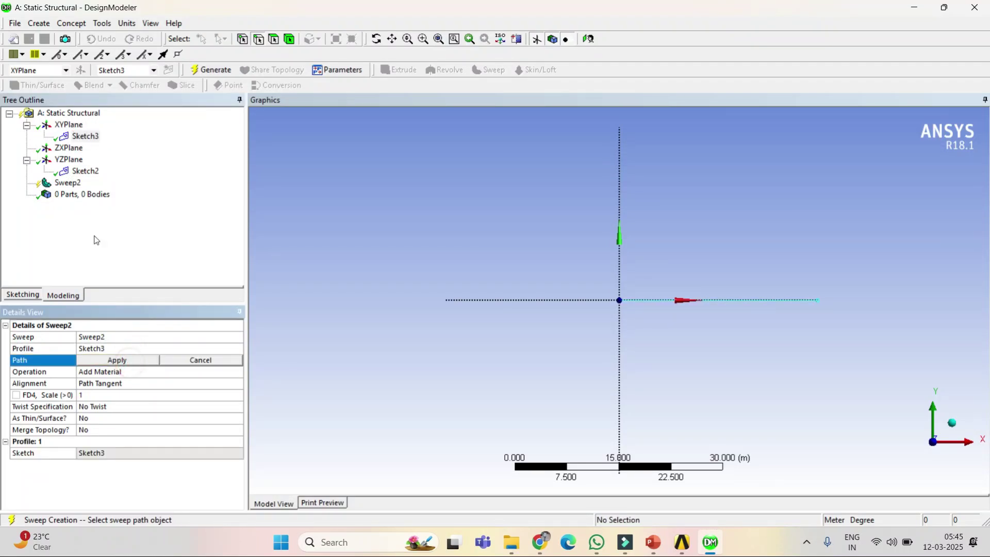
click(89, 171)
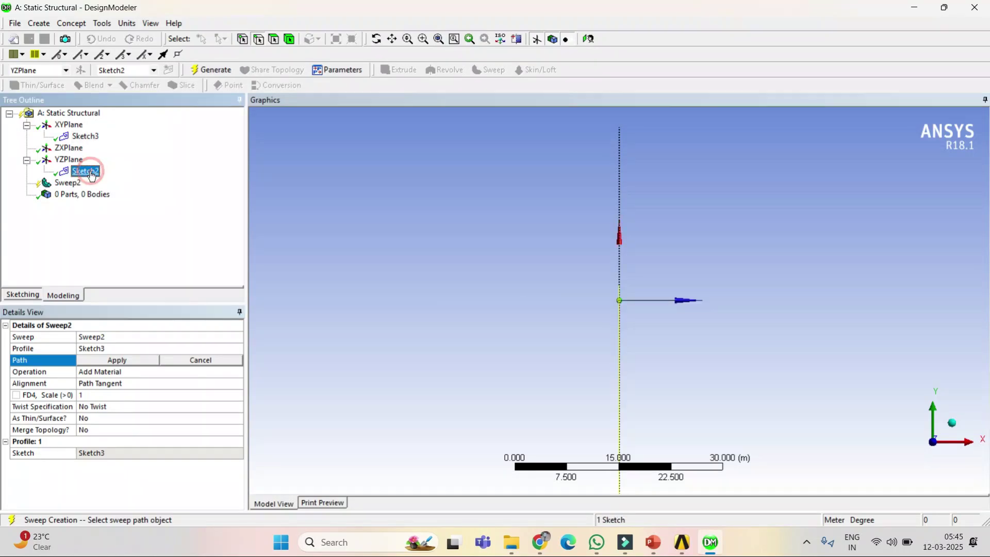
click(143, 360)
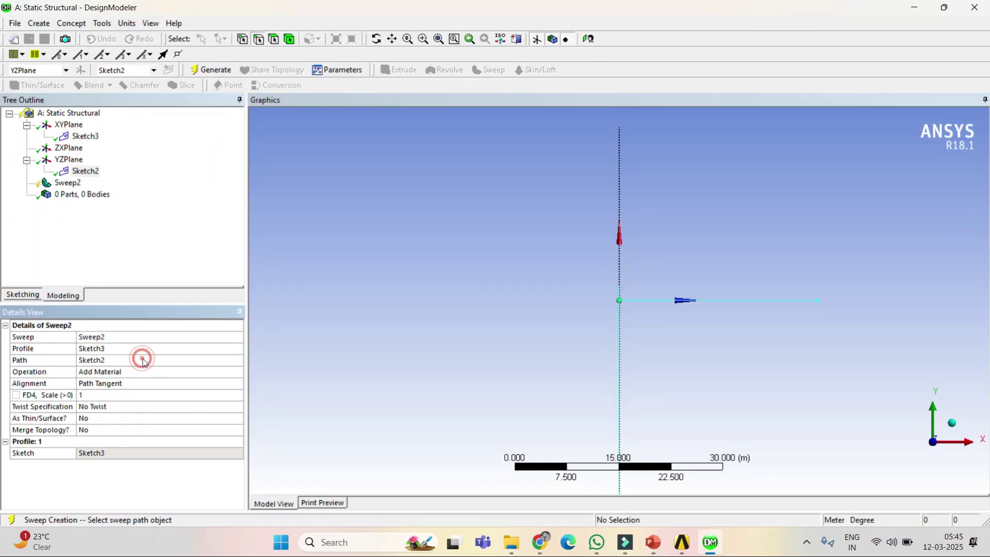
click(216, 74)
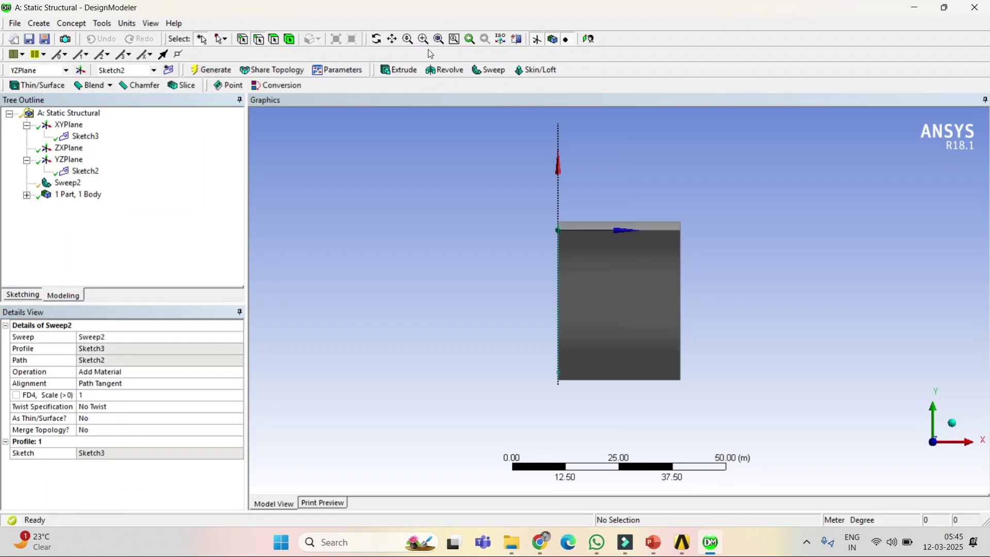
click(953, 423)
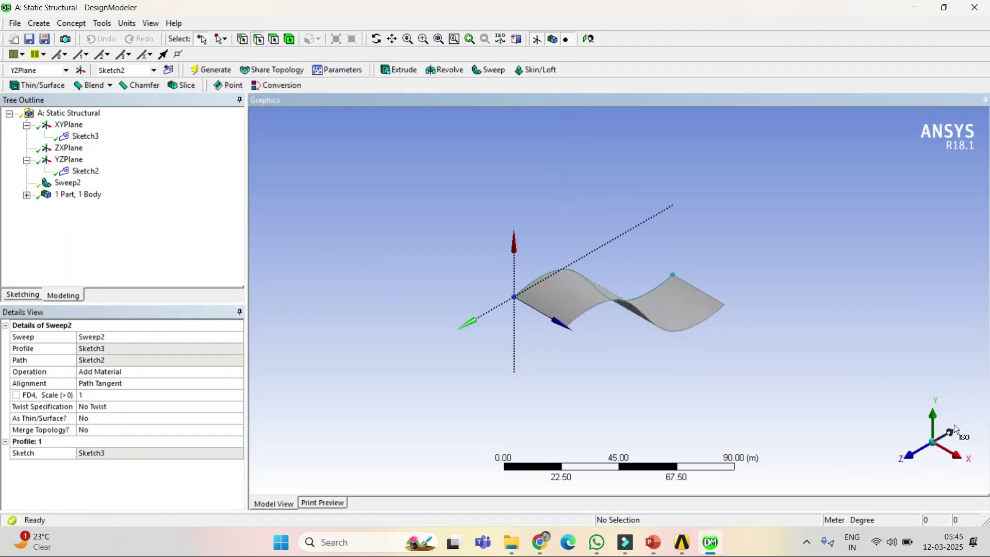
scroll(681, 321, up, 4)
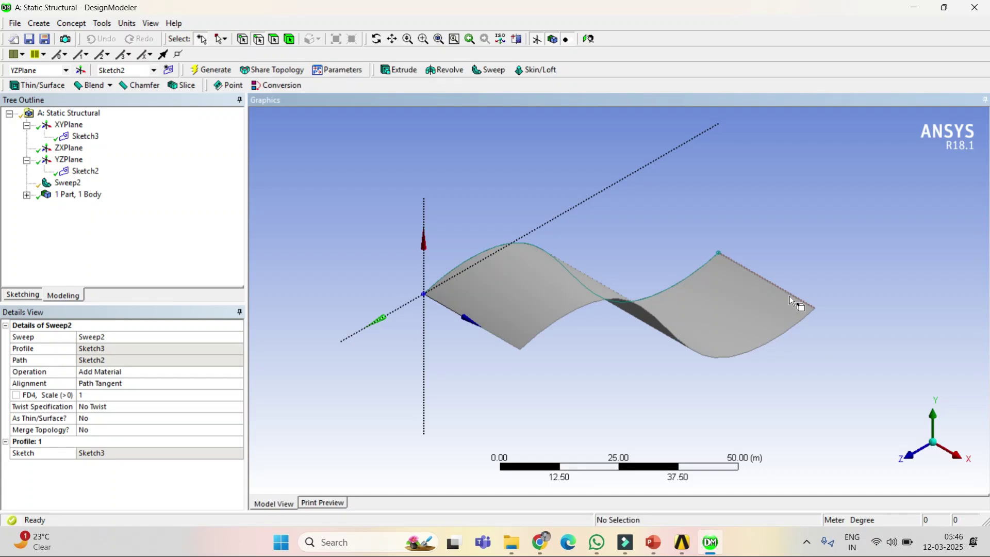
Set the surface sweep's twist specification to Turns with 2 turns, regenerate it and inspect the twisted surface.
click(231, 408)
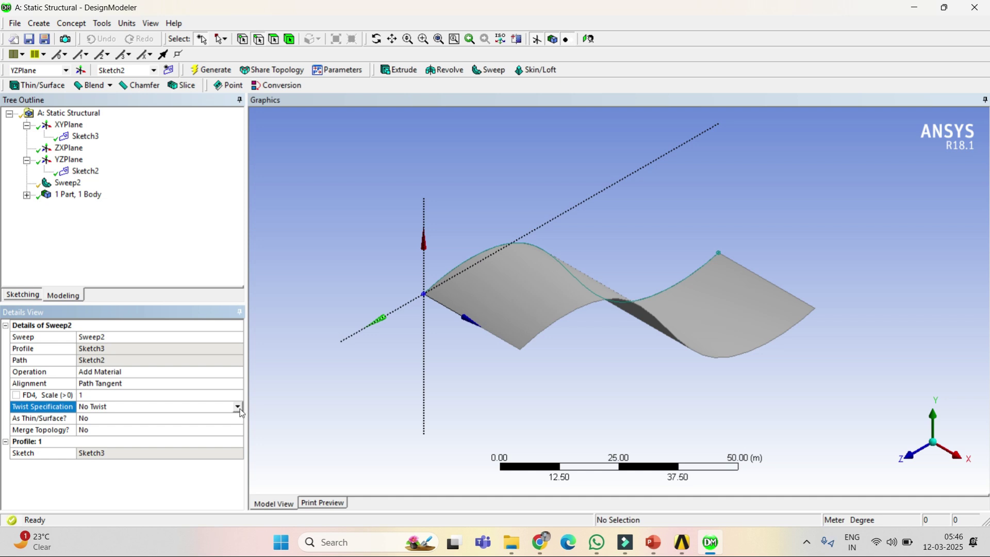
click(237, 408)
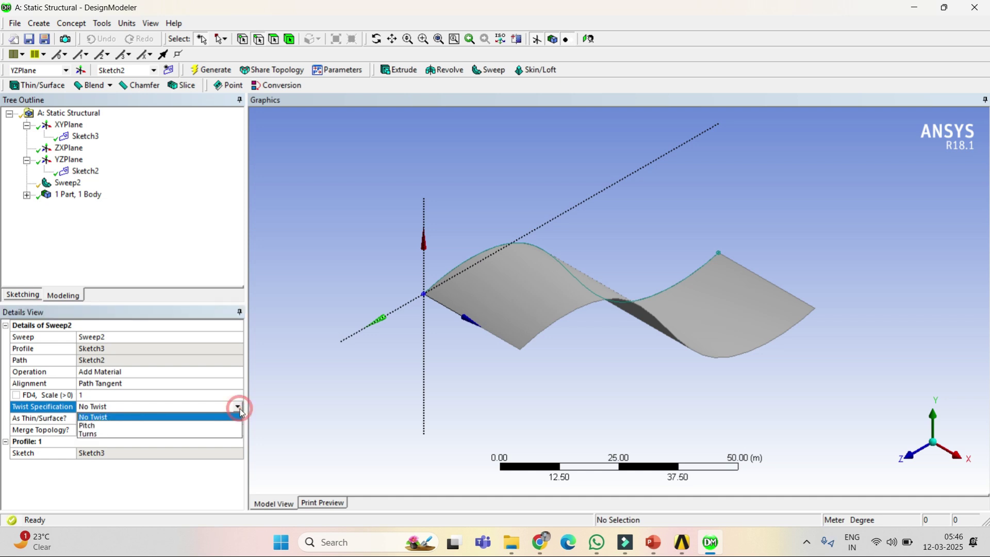
click(235, 435)
click(131, 419)
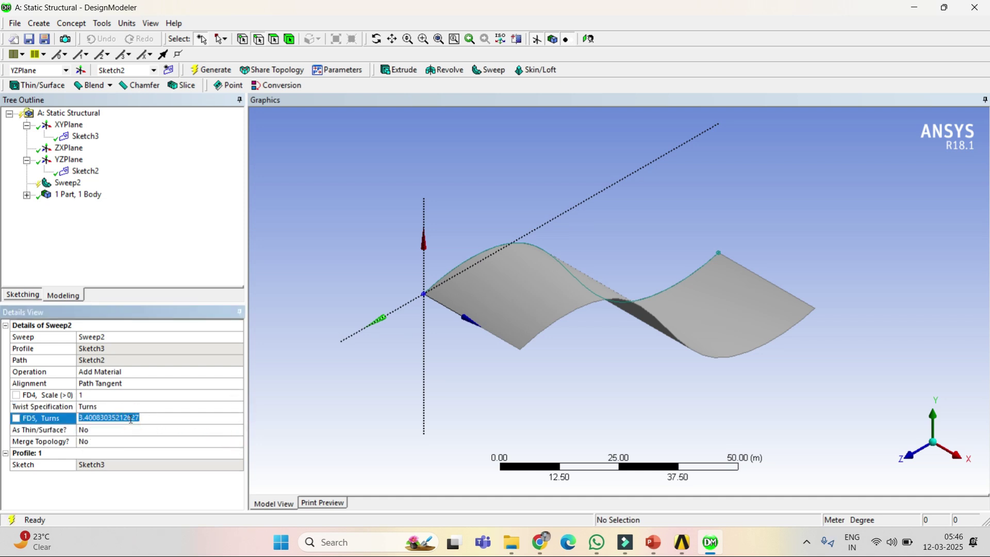
text(2)
click(221, 69)
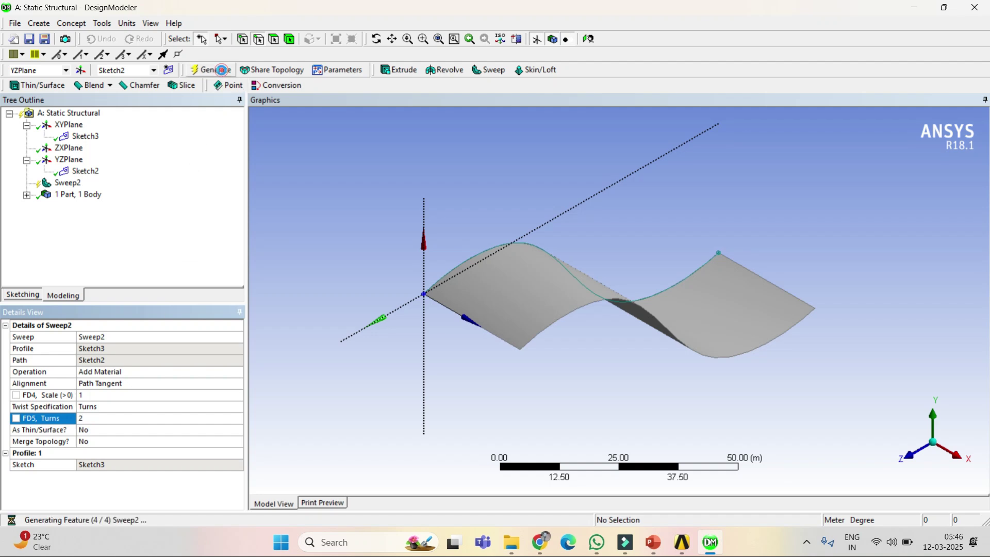
middle_drag(572, 334, 907, 148)
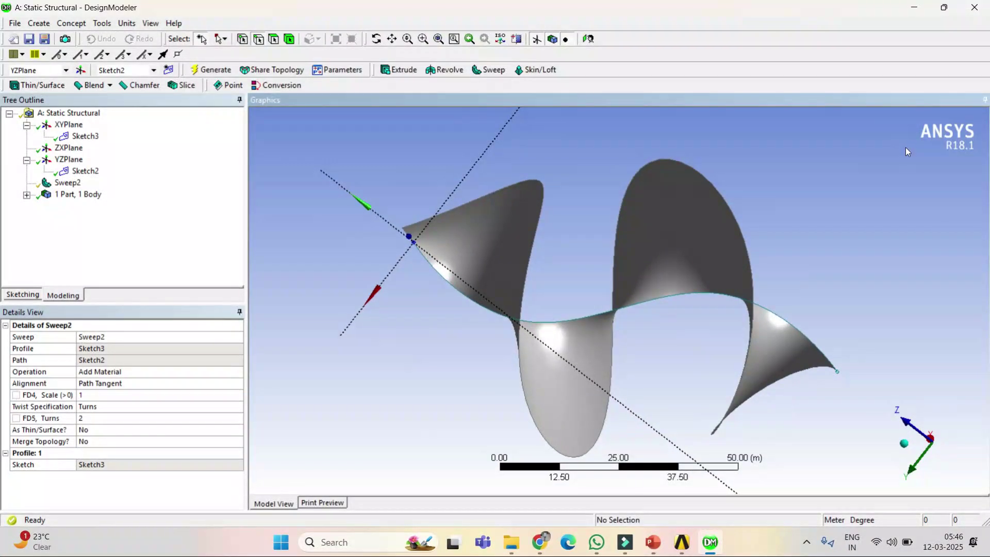
Set the sweep's twist specification to Pitch with a value of 40 m and regenerate the surface.
click(216, 407)
click(238, 408)
click(235, 425)
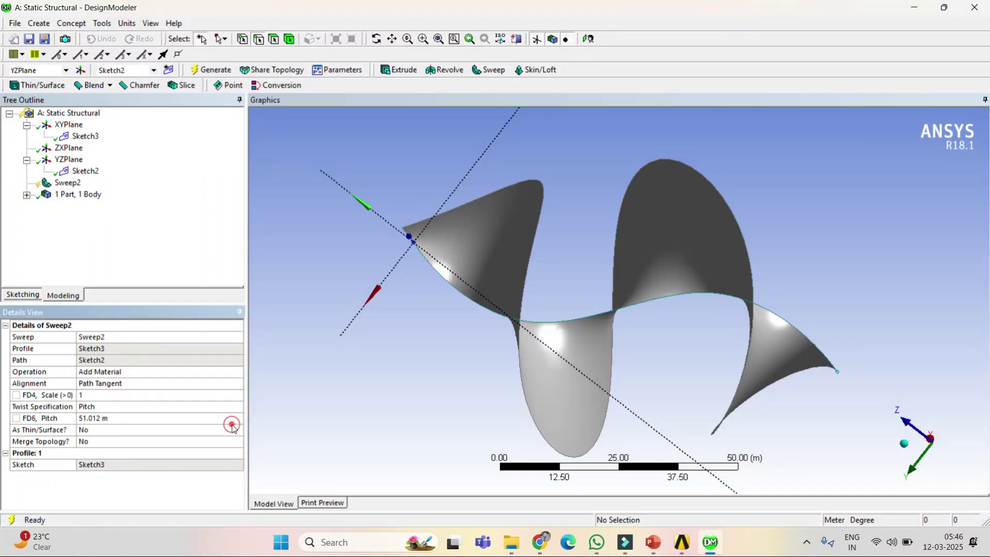
click(154, 420)
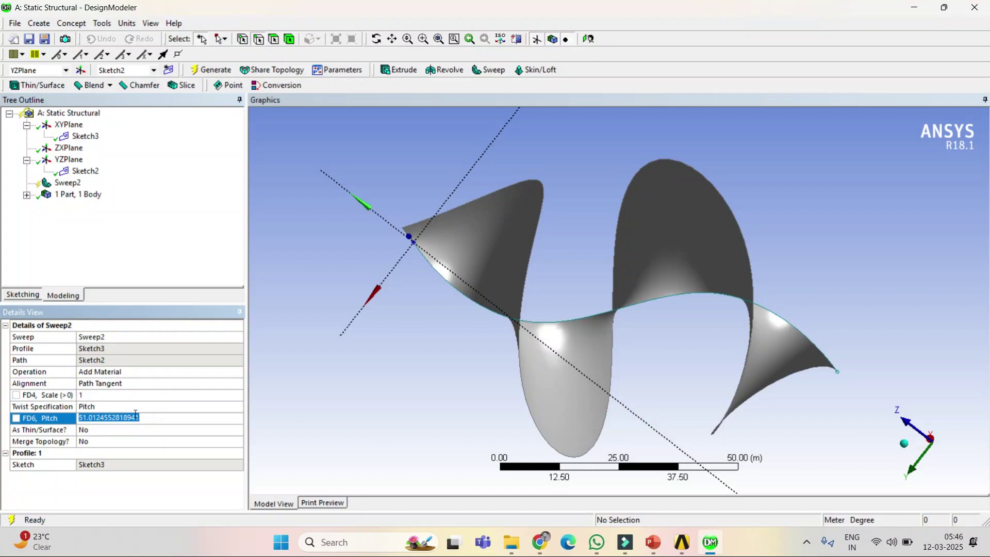
text(40)
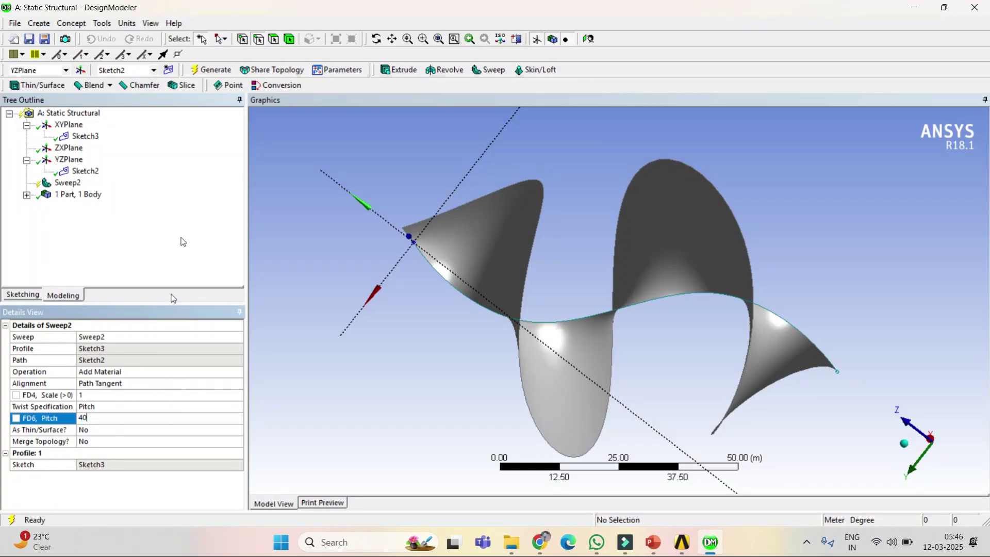
click(217, 71)
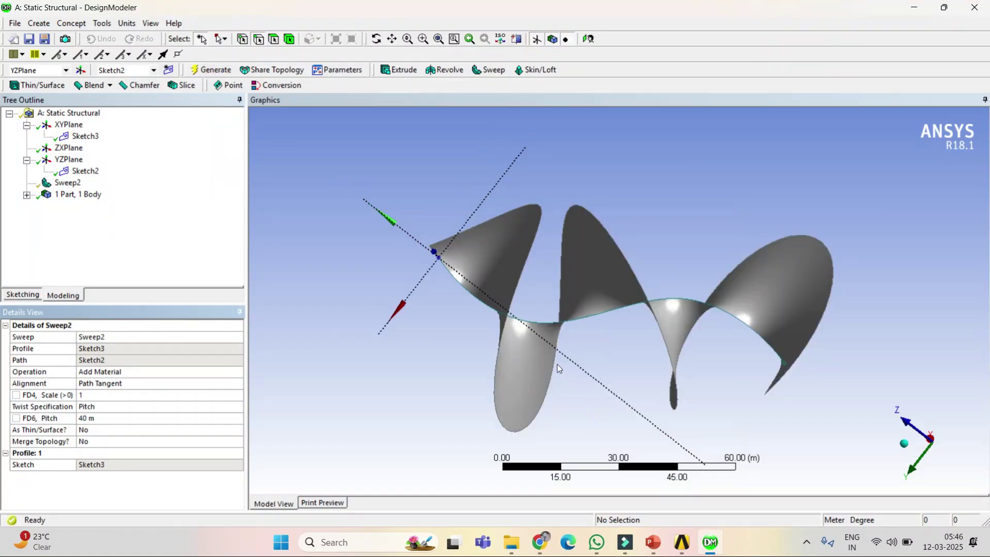
Set the line sweep's twist specification to No Twist and regenerate the surface.
middle_drag(597, 350, 341, 373)
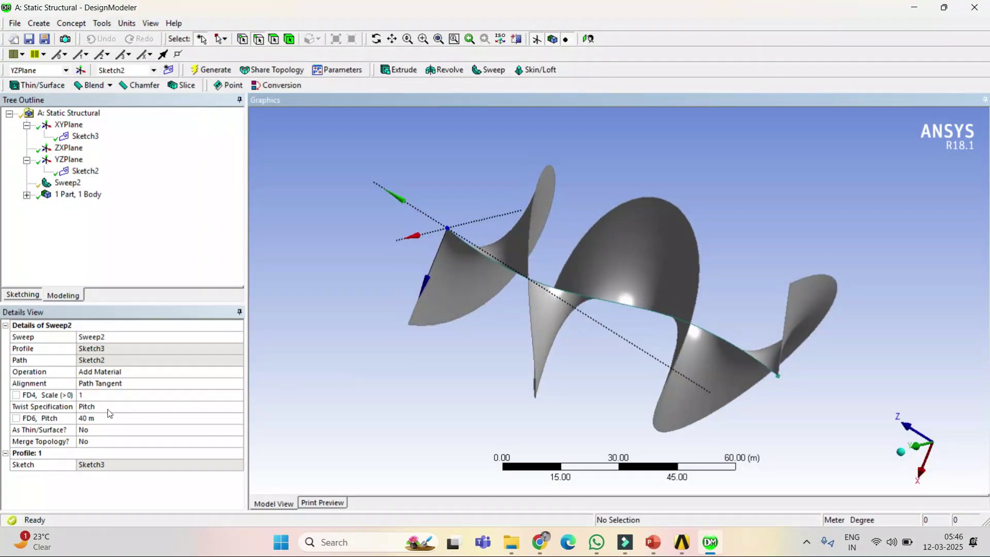
click(179, 406)
click(237, 407)
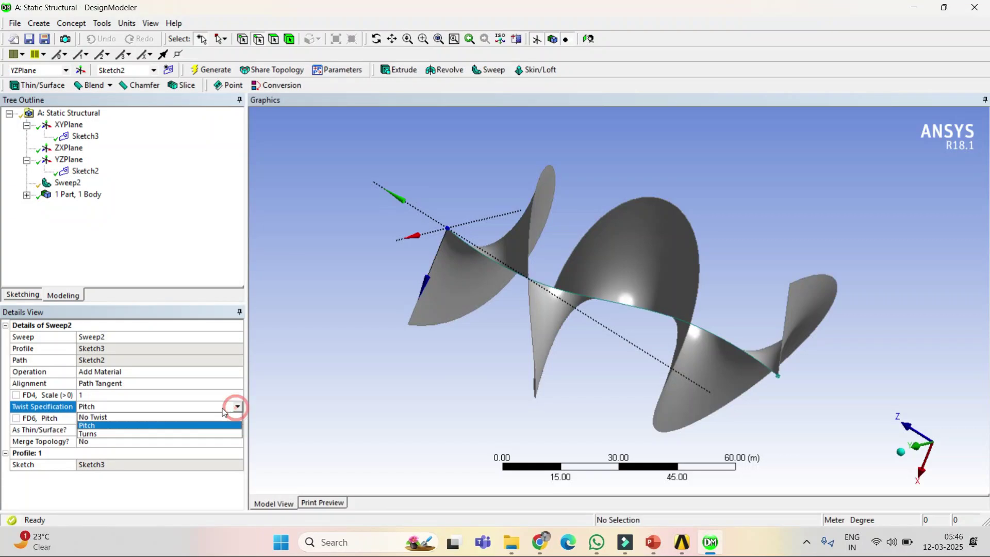
click(223, 417)
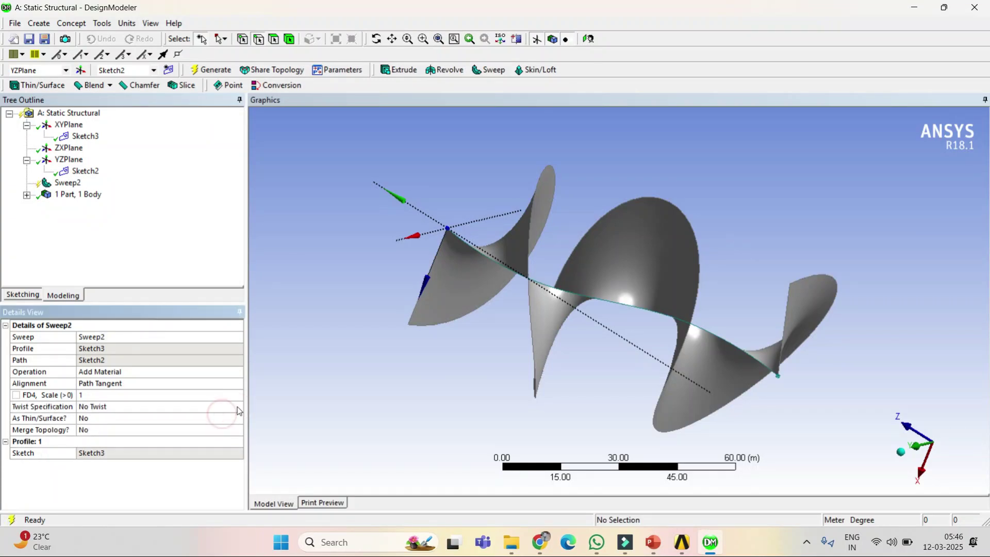
click(220, 74)
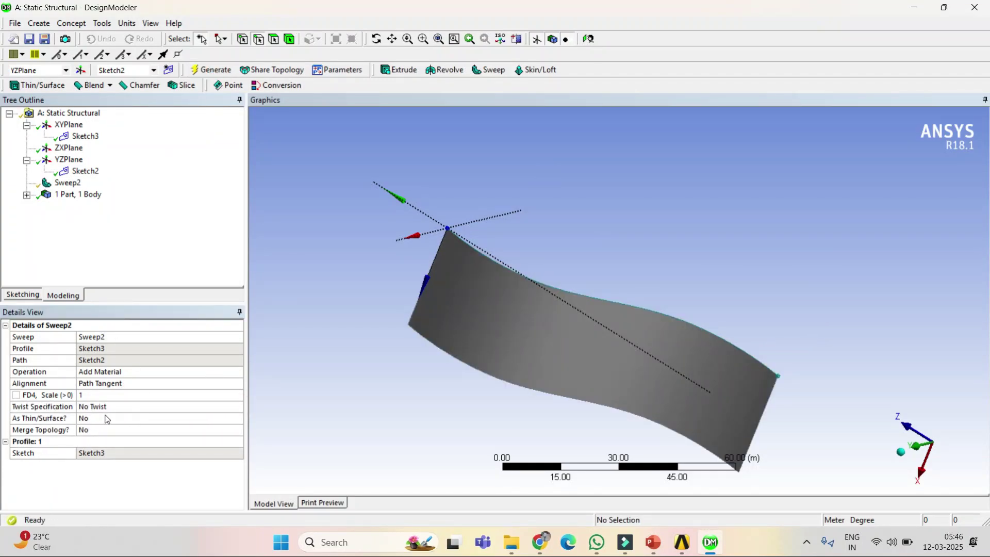
Turn on the thin/surface option for the sweep with an inward thickness of 4 m and regenerate it.
click(107, 419)
click(238, 418)
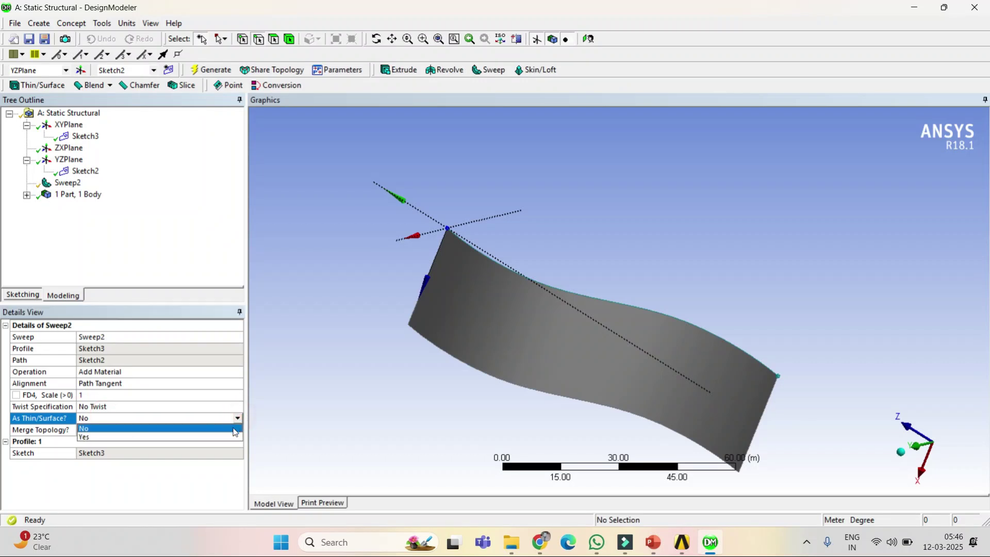
click(235, 438)
middle_drag(551, 416, 625, 292)
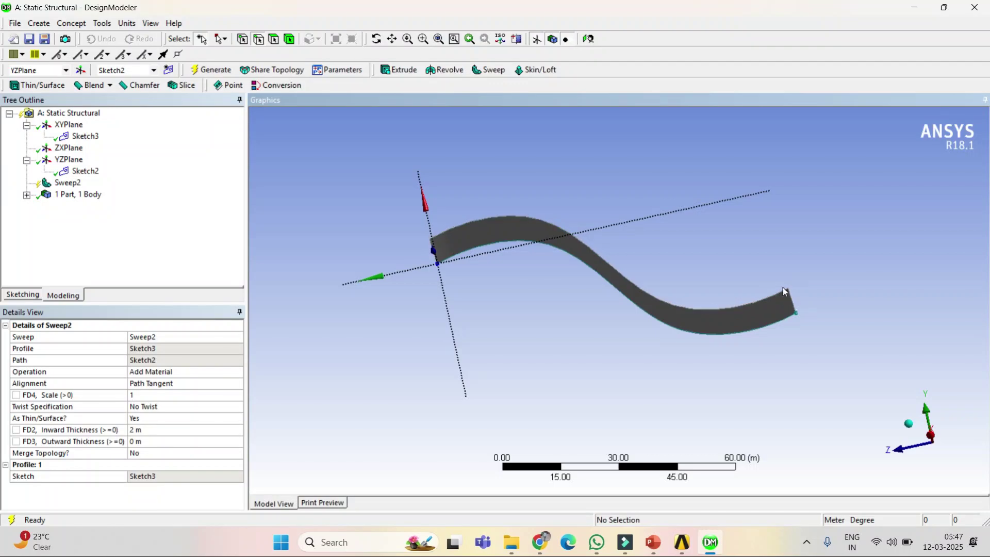
click(156, 431)
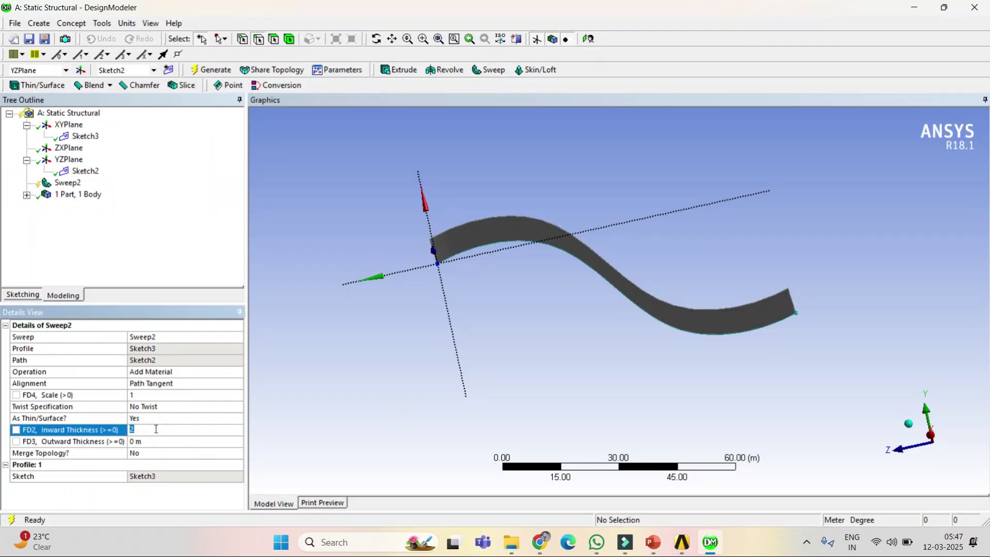
text(4)
click(216, 70)
middle_drag(640, 288, 516, 347)
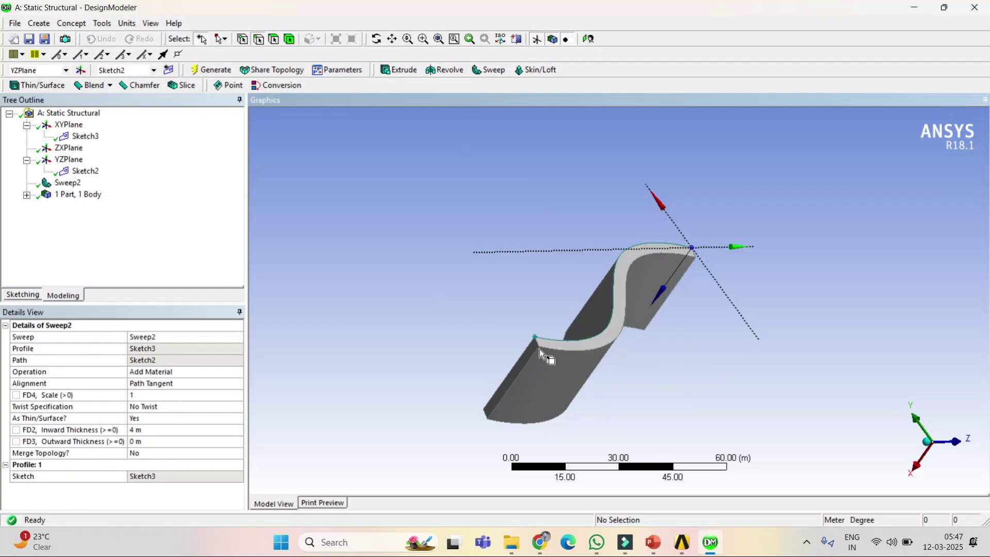
scroll(539, 348, up, 2)
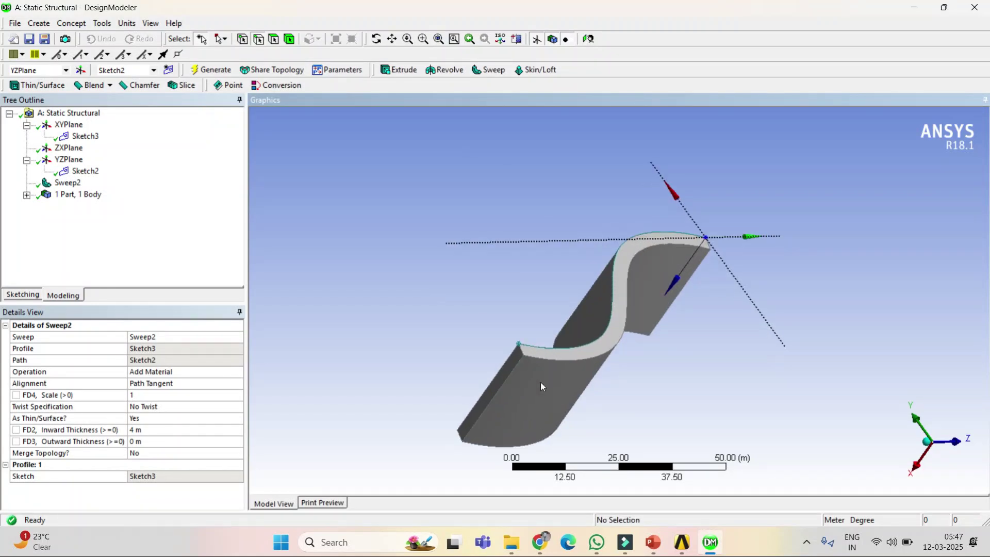
Set the thin sweep's scale to 3, regenerate it and inspect the widening body from several sides.
click(155, 430)
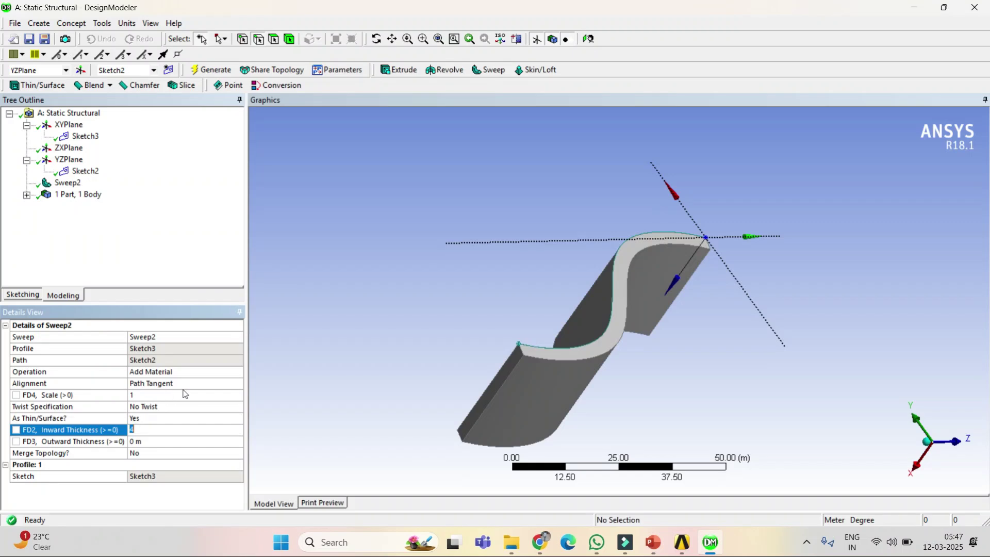
click(155, 396)
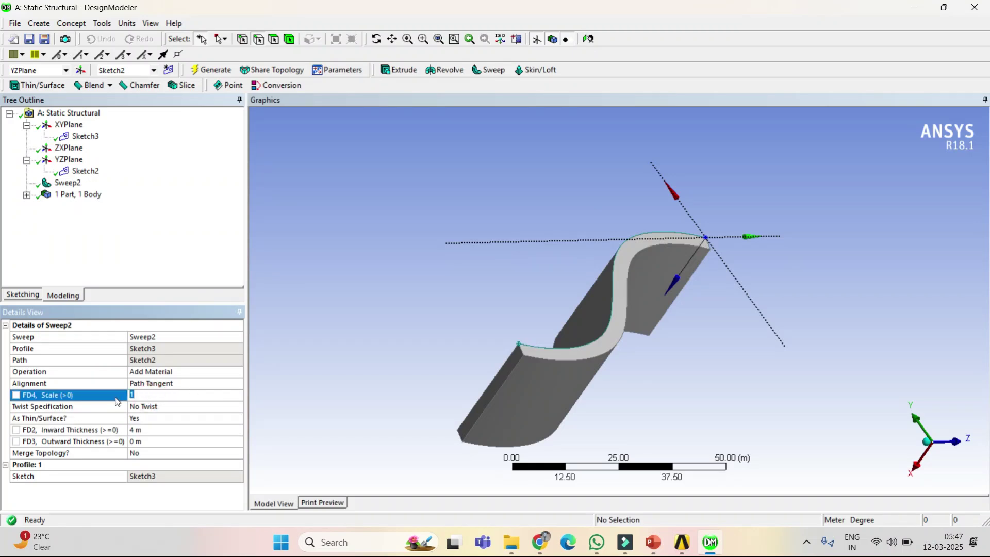
click(218, 75)
middle_drag(694, 306, 902, 210)
middle_drag(587, 362, 674, 380)
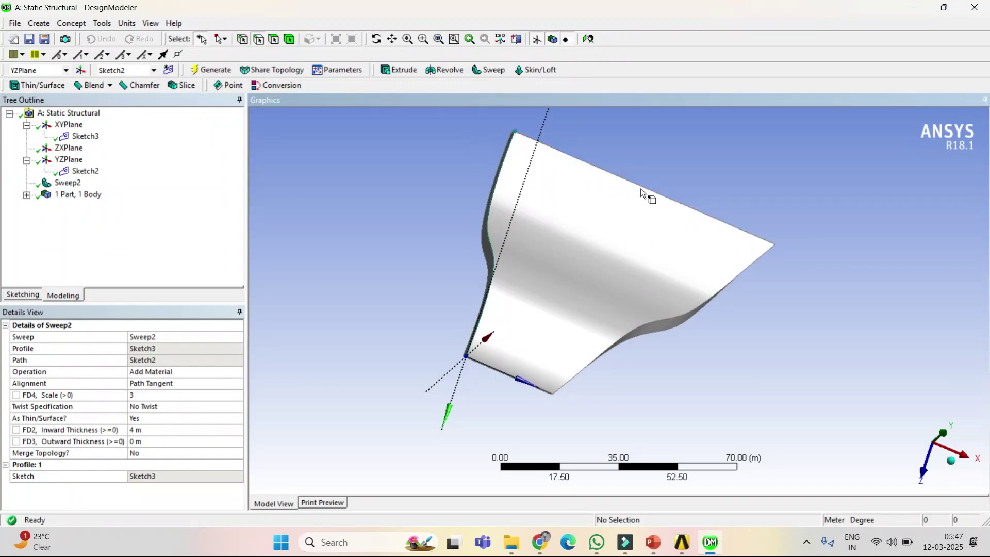
middle_drag(752, 231, 738, 172)
middle_drag(617, 382, 651, 250)
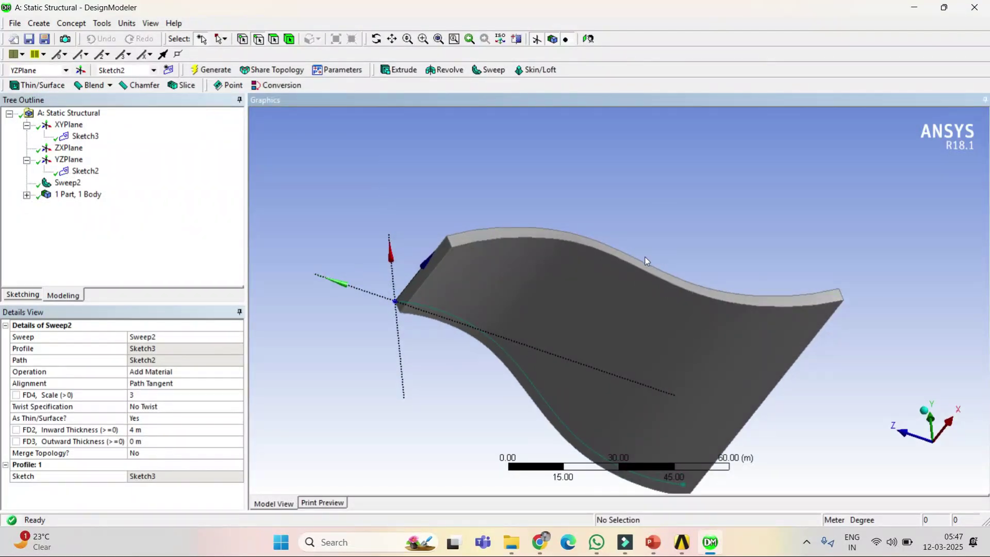
mouse_move(638, 324)
middle_down()
mouse_move(623, 398)
mouse_move(610, 410)
mouse_move(654, 332)
middle_up()
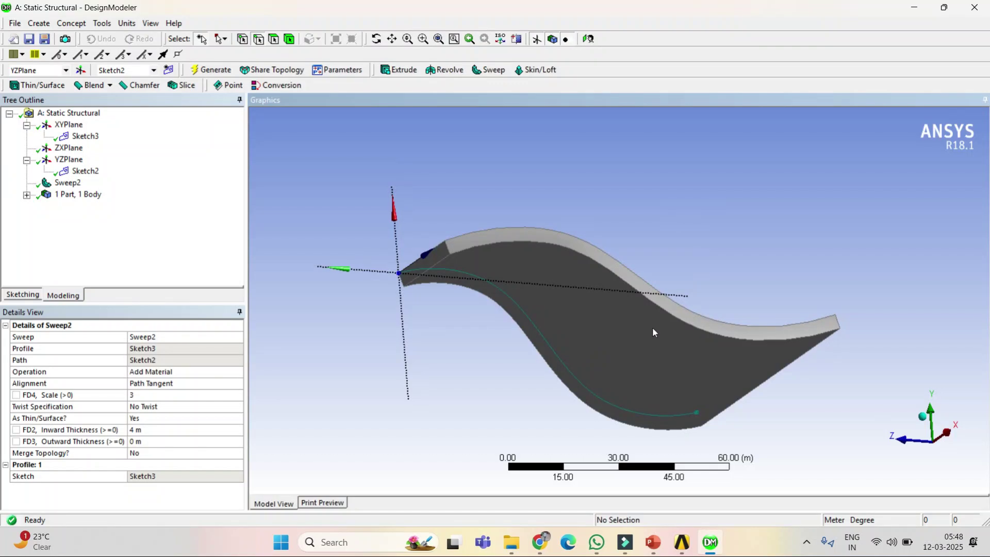